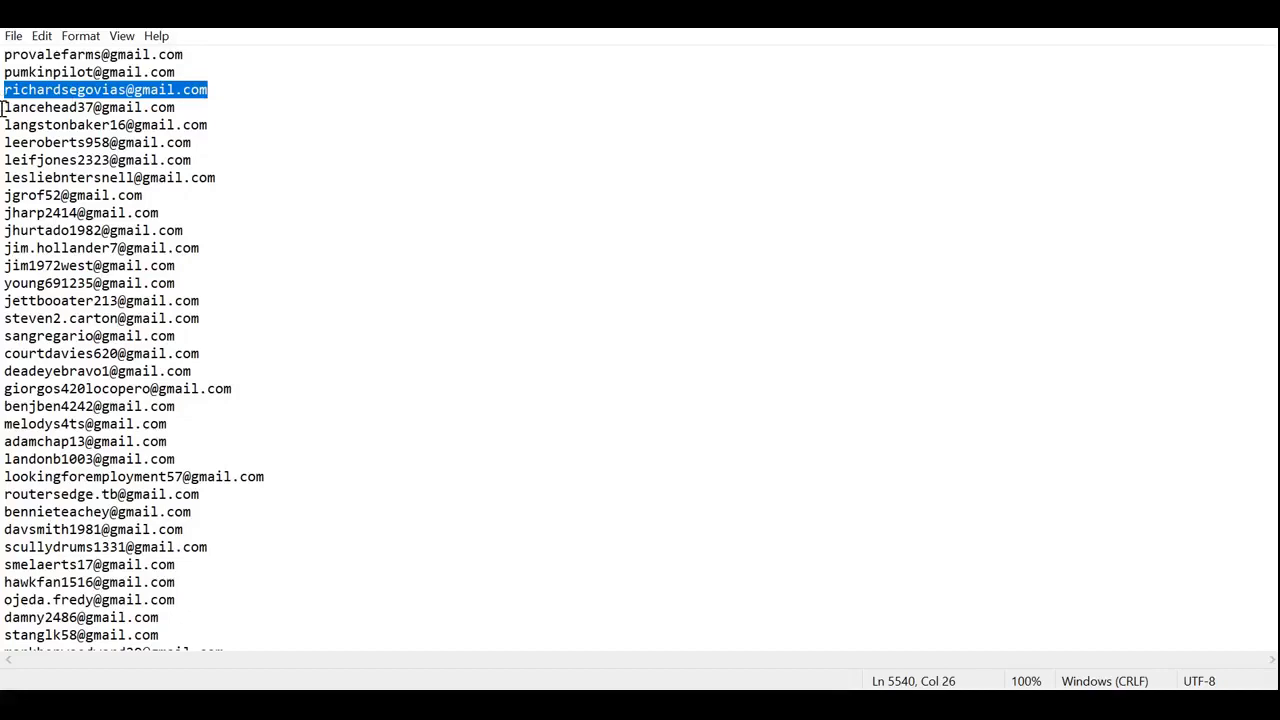
- Go through the email list in the text file, highlighting single addresses and increasingly large blocks starting from the first visible line
drag(2, 107, 203, 106)
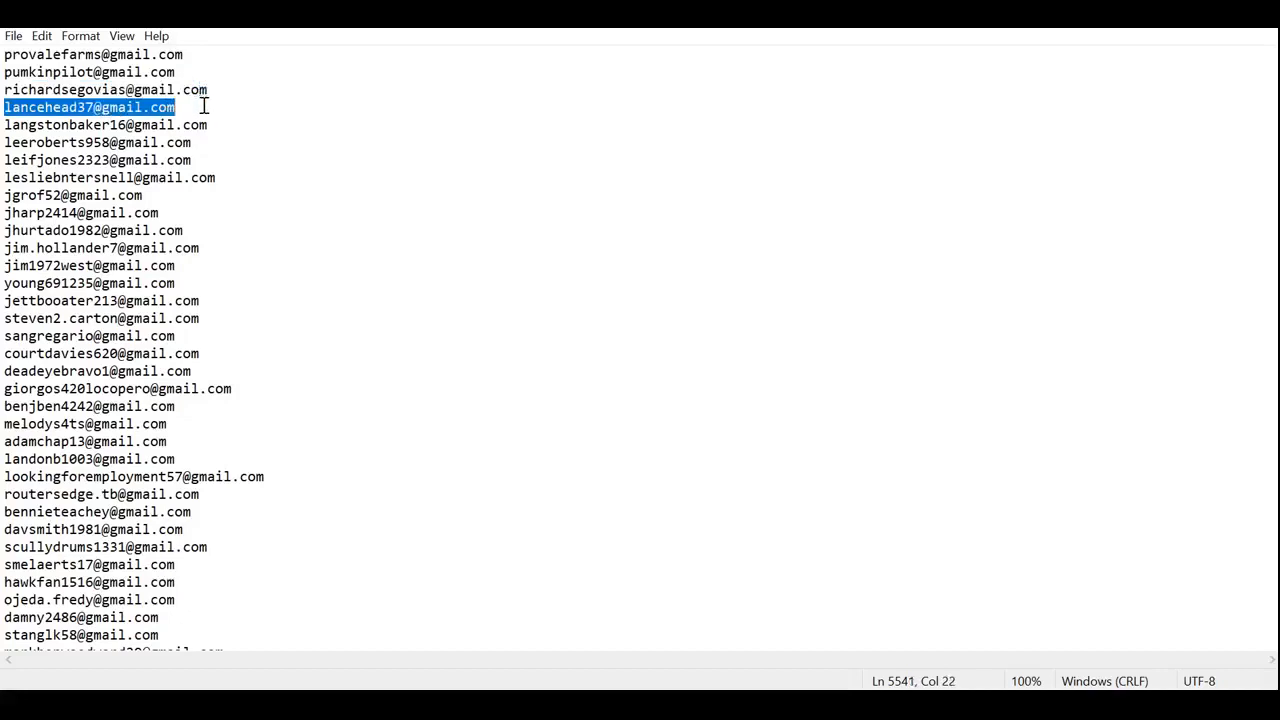
drag(3, 54, 225, 128)
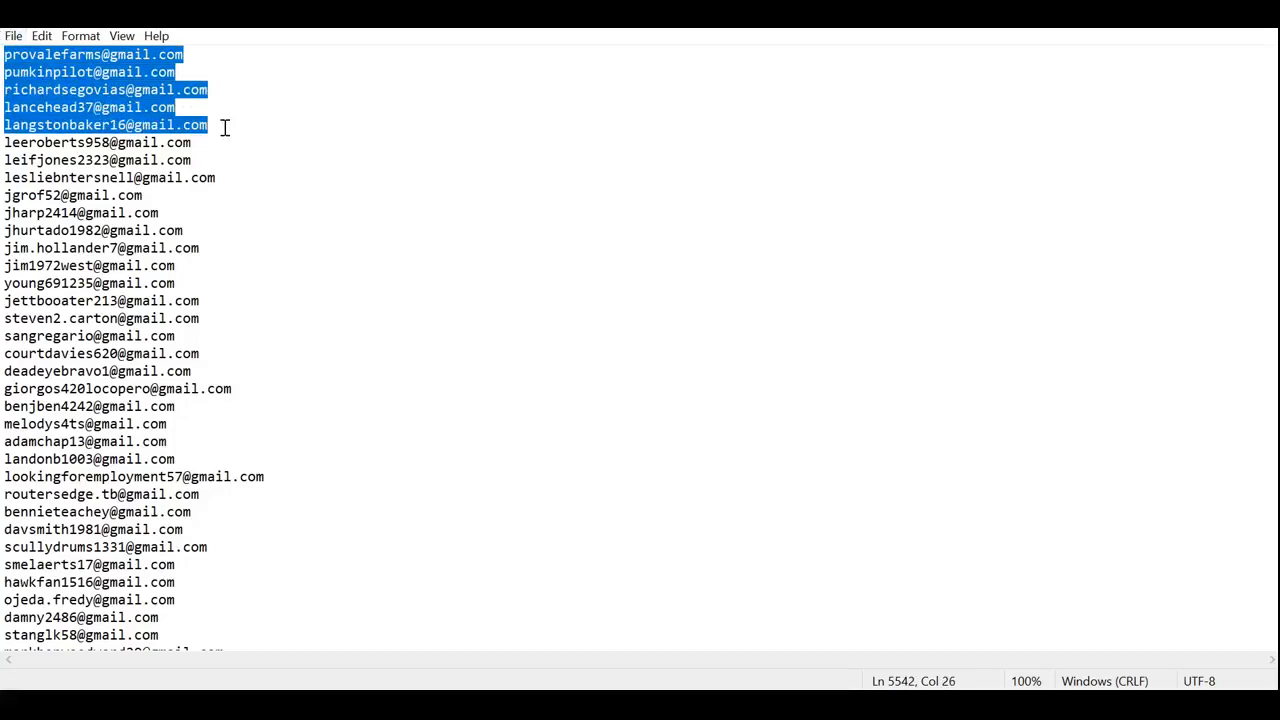
click(3, 50)
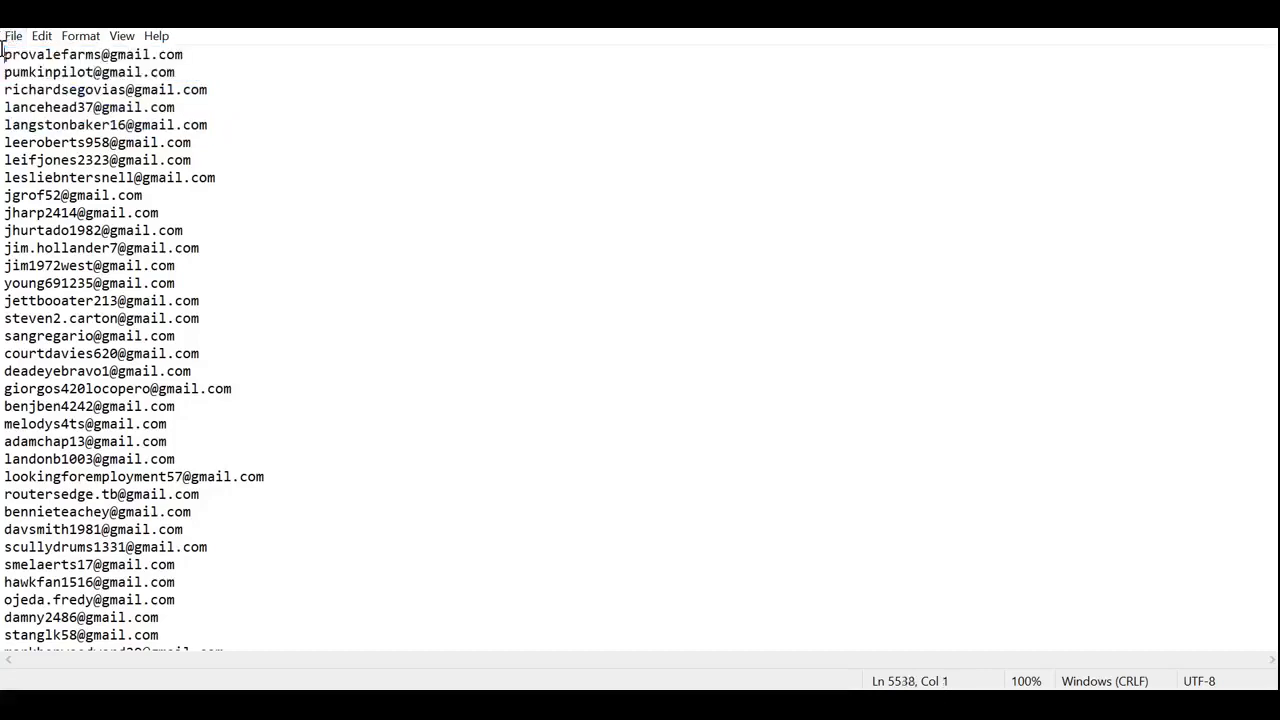
drag(3, 52, 194, 56)
click(3, 54)
drag(3, 54, 257, 303)
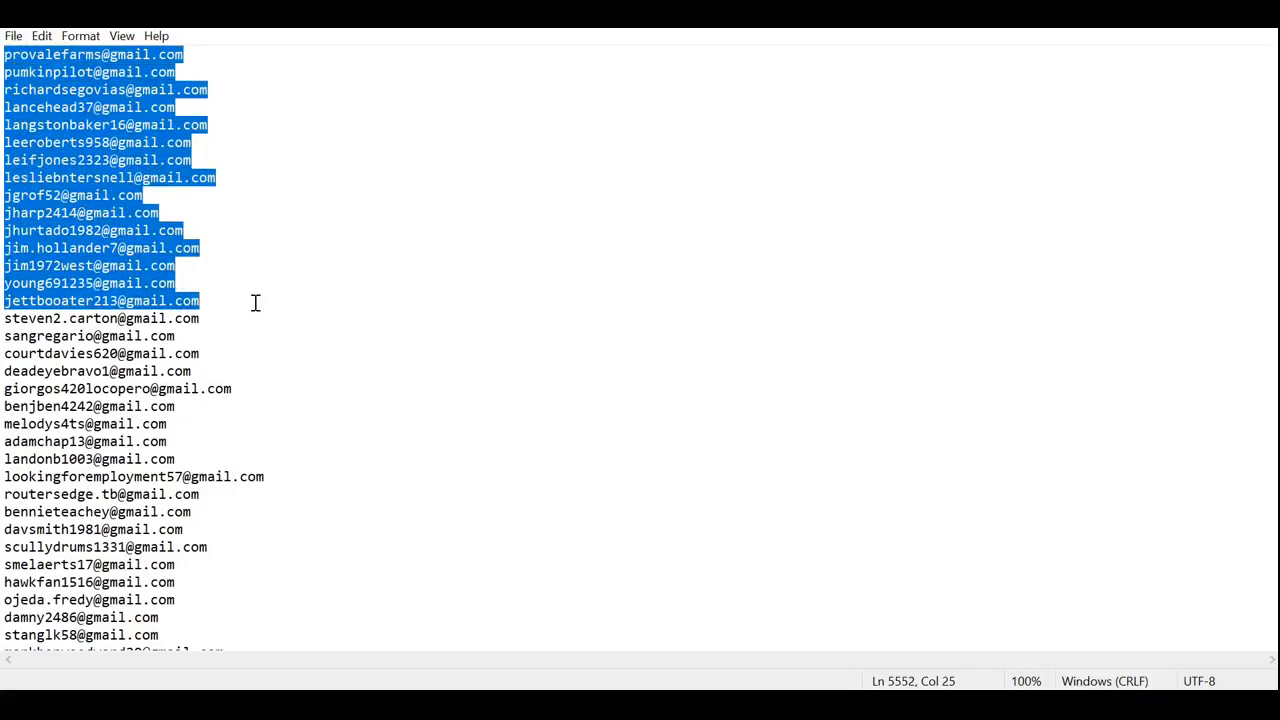
click(17, 96)
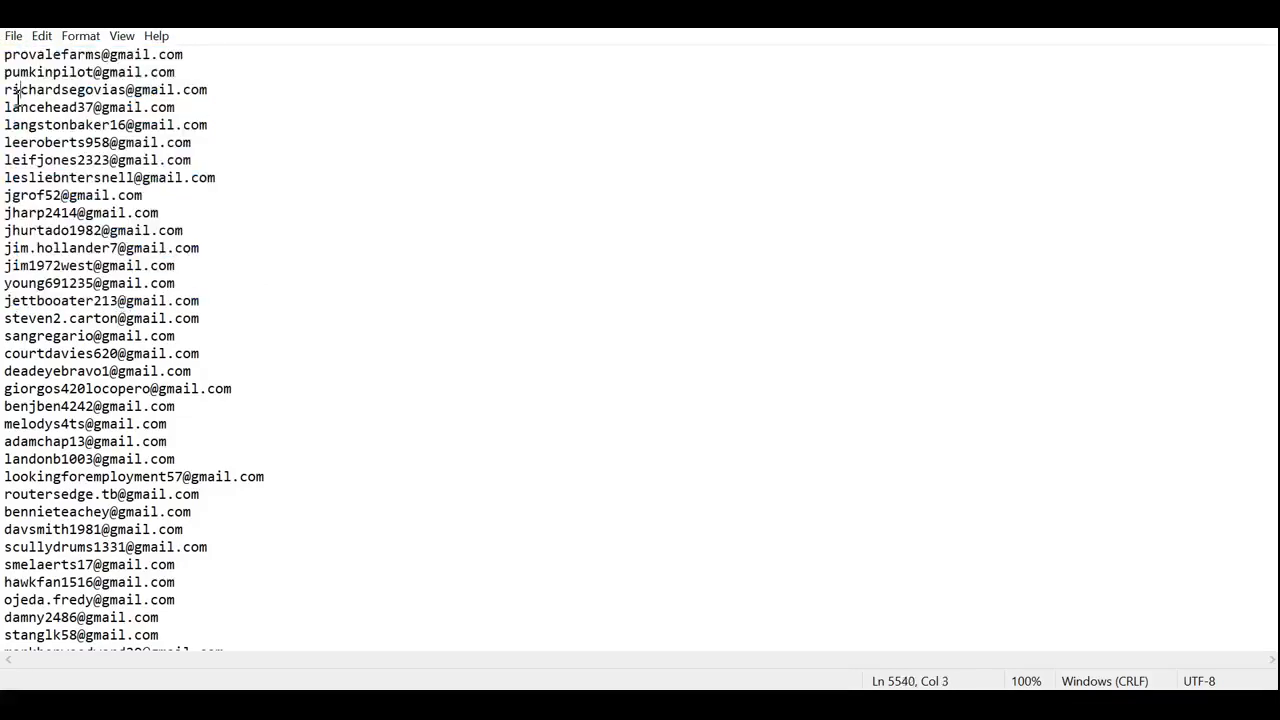
drag(3, 54, 196, 374)
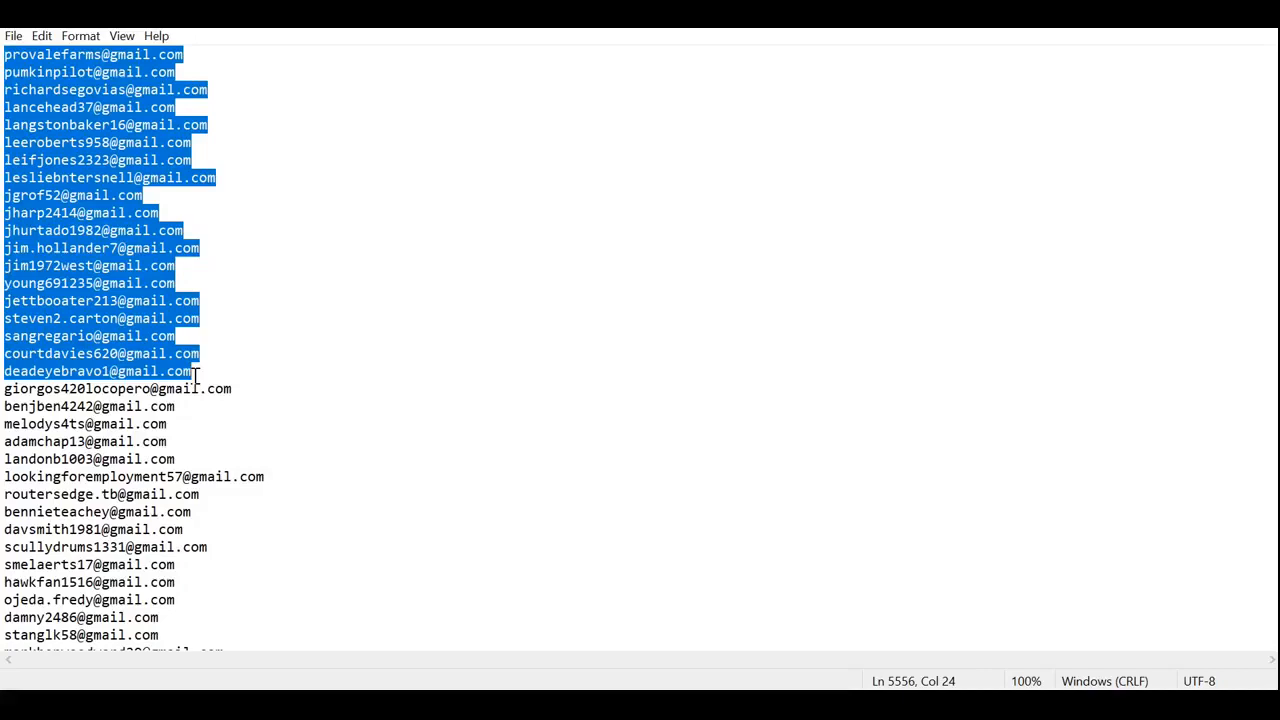
drag(2, 54, 258, 392)
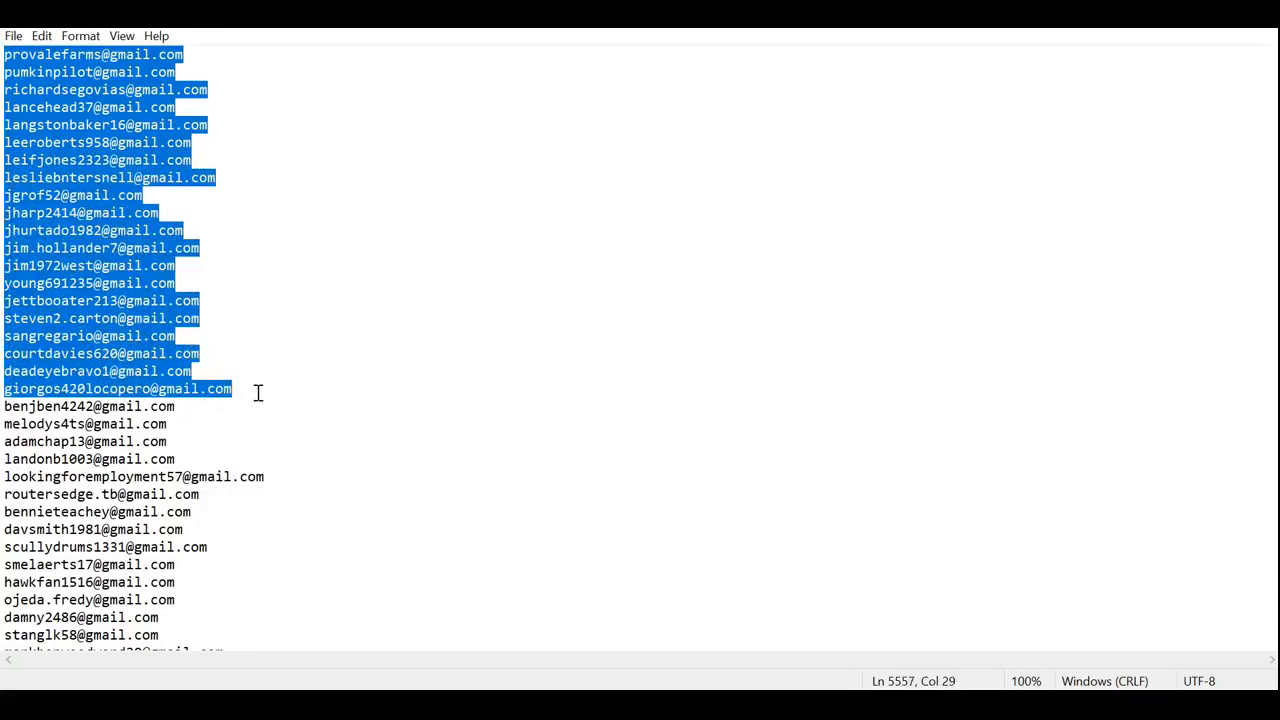
drag(4, 56, 289, 57)
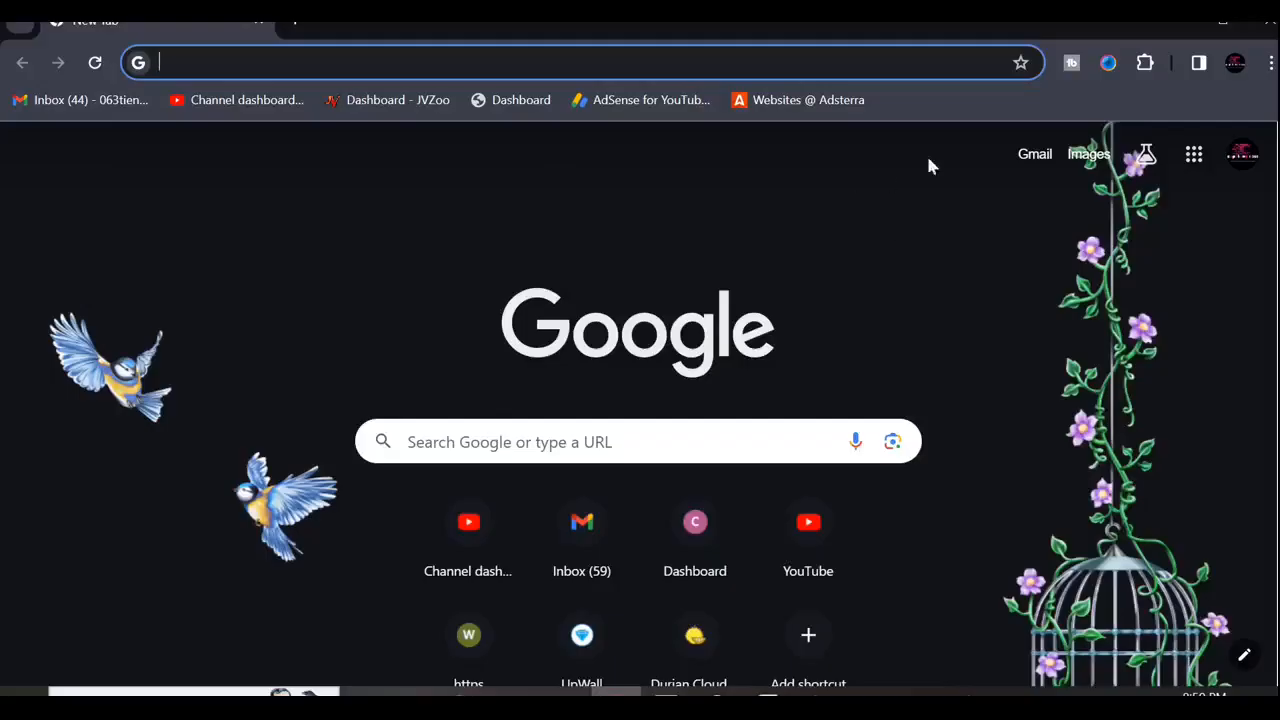
- Switch to Chrome, search Google for "email extractor" and look through the results
text(ema)
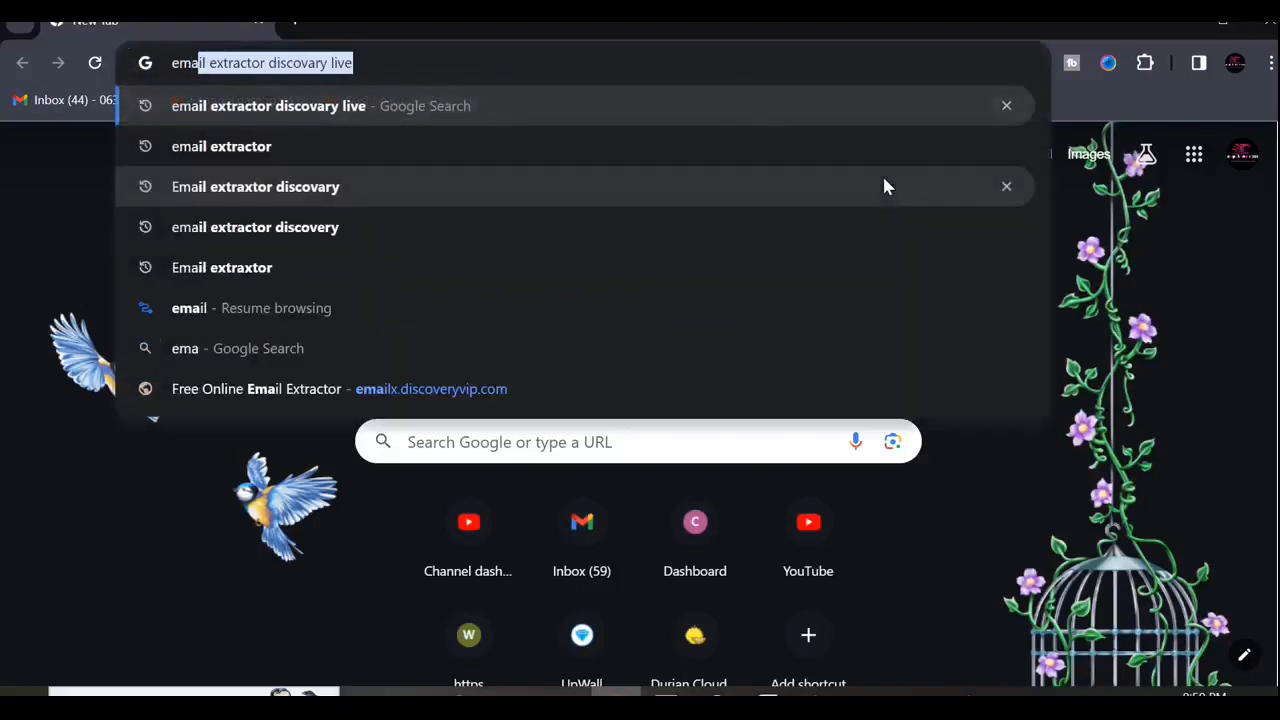
text(il exctrato)
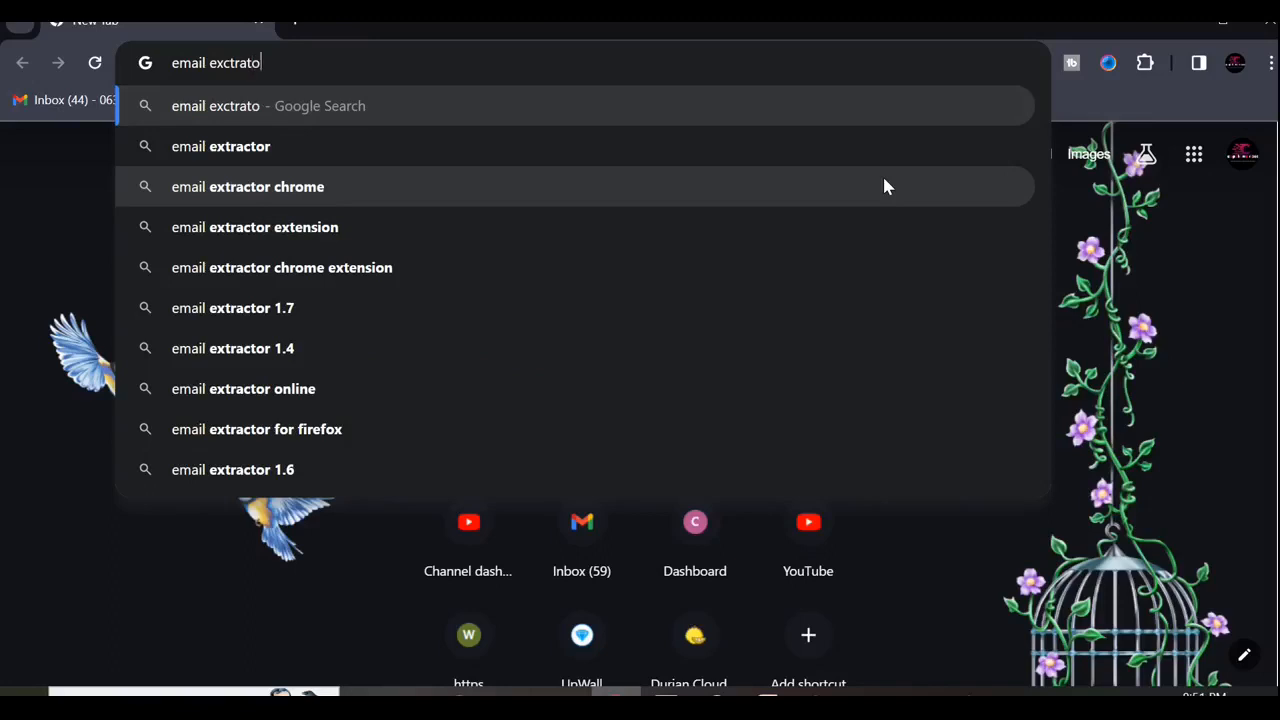
click(249, 148)
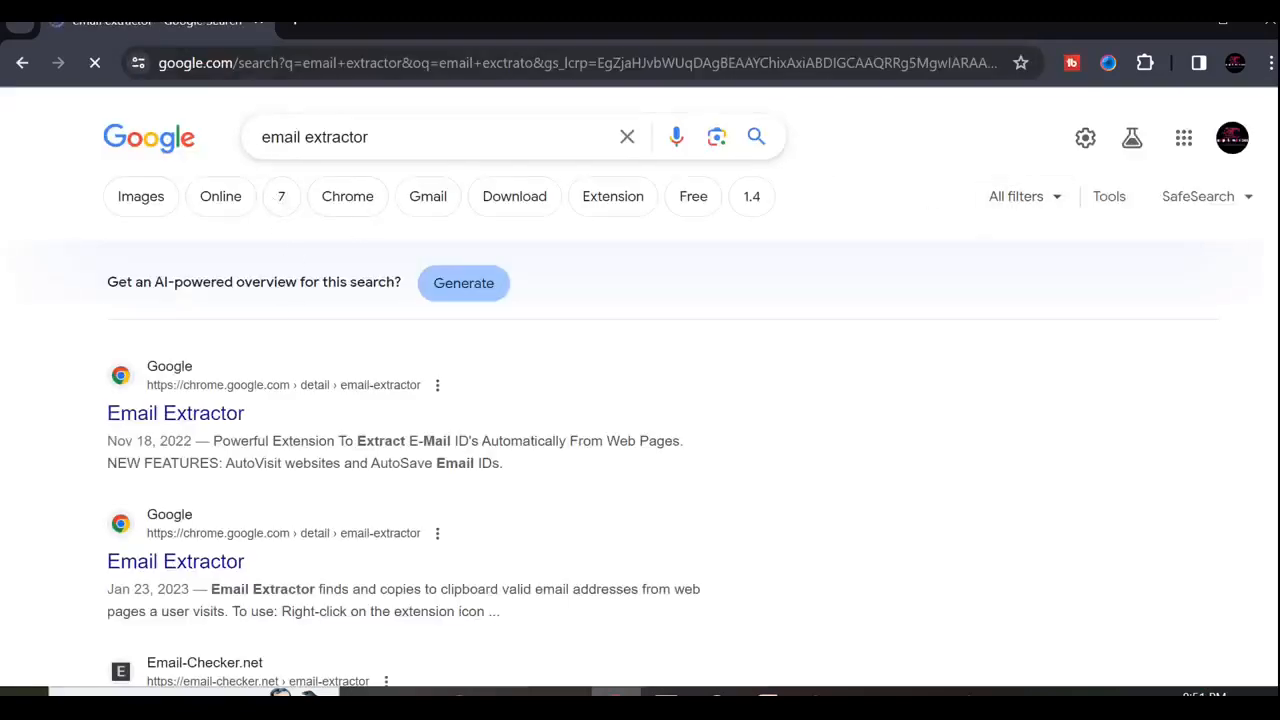
scroll(437, 414, down, 10)
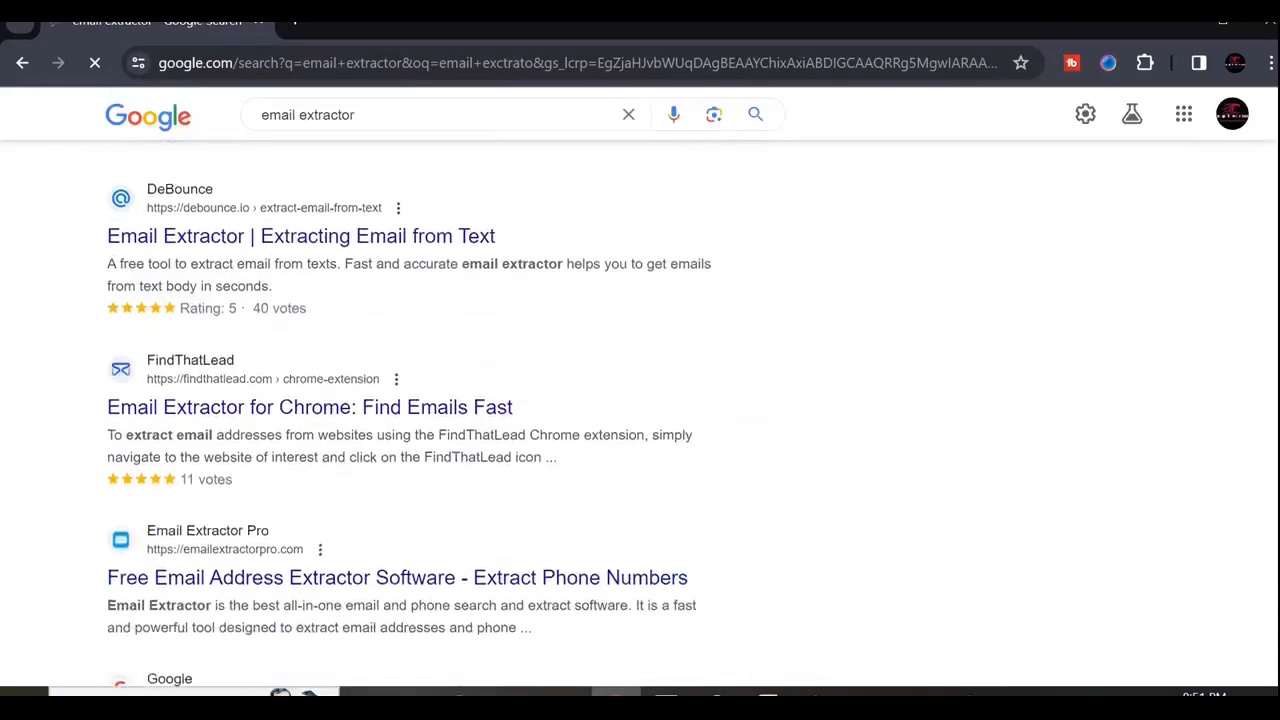
scroll(437, 414, down, 4)
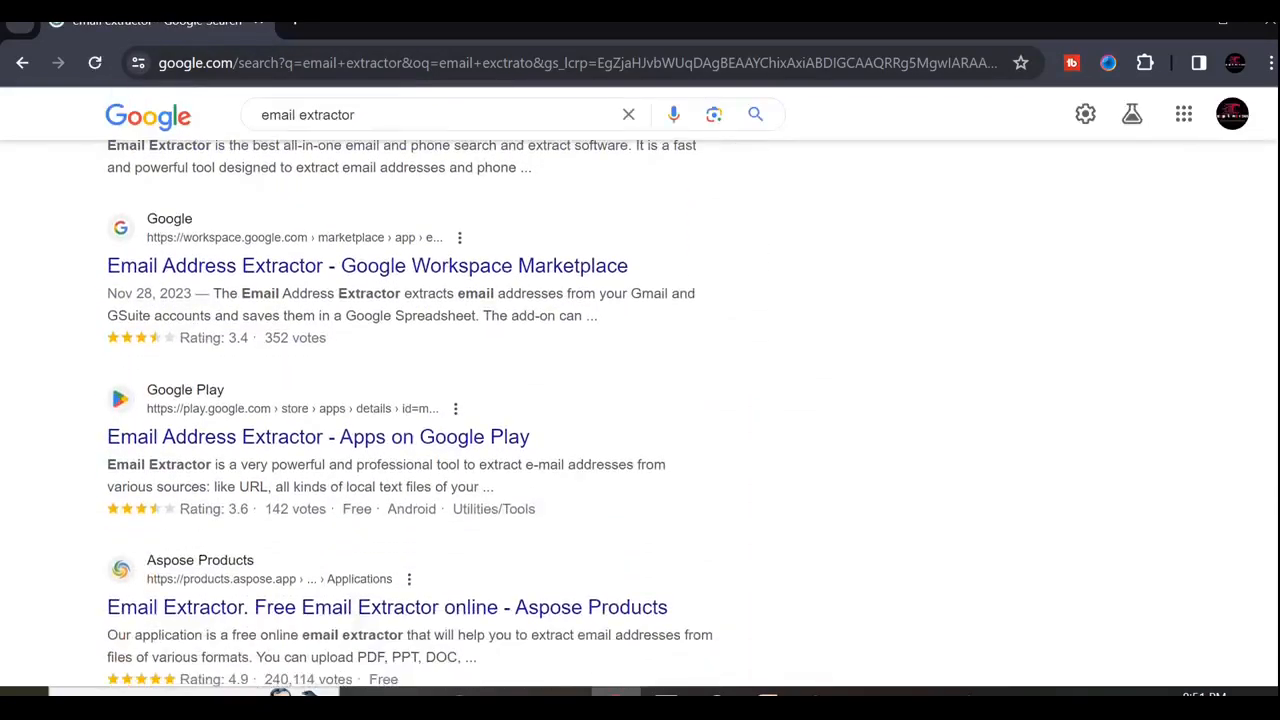
scroll(437, 414, down, 10)
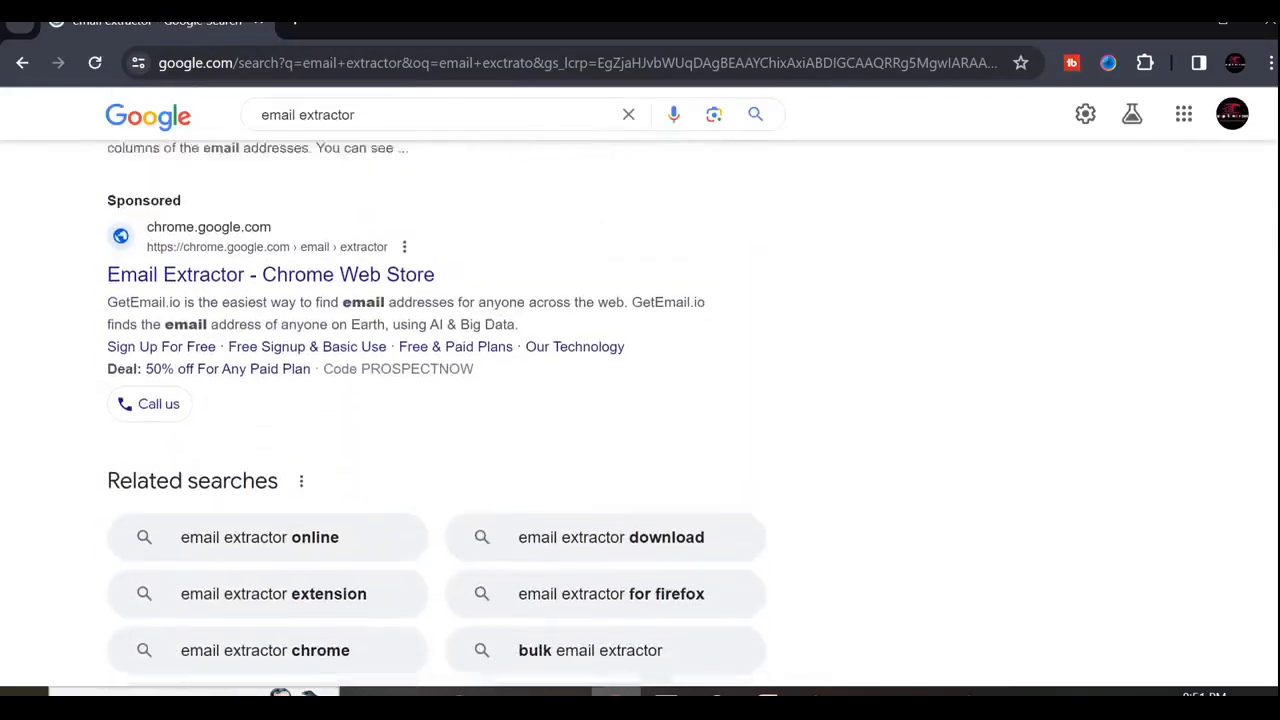
scroll(1037, 294, up, 5)
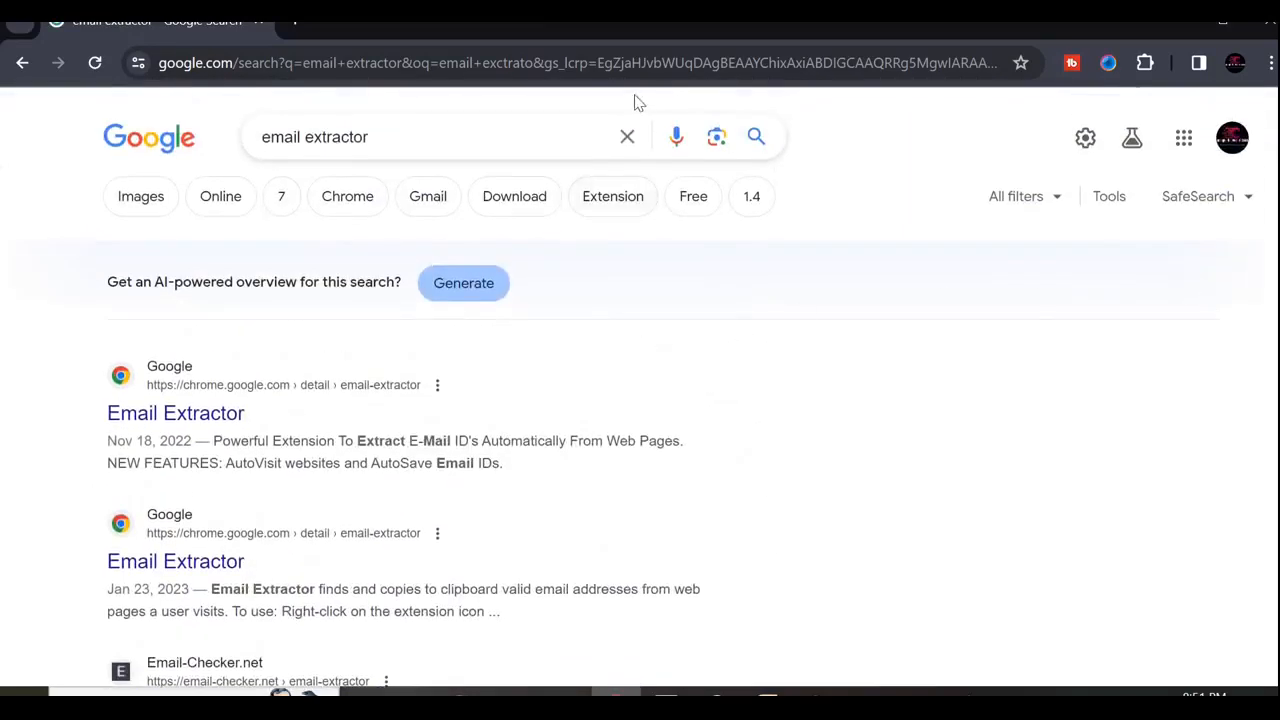
- Search Google for "discoveryvip email extractor" and open the Free Online Email Extractor site at its Email Extractor form
click(624, 138)
text(discova)
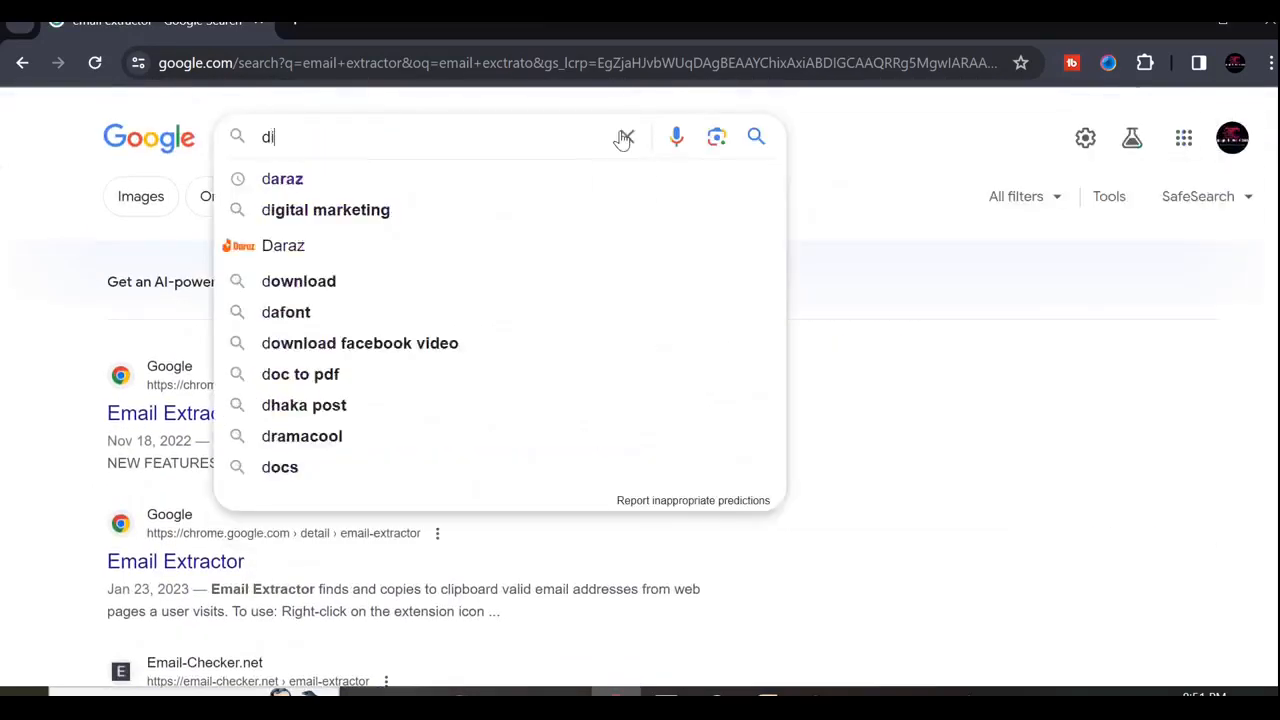
text(ryvip )
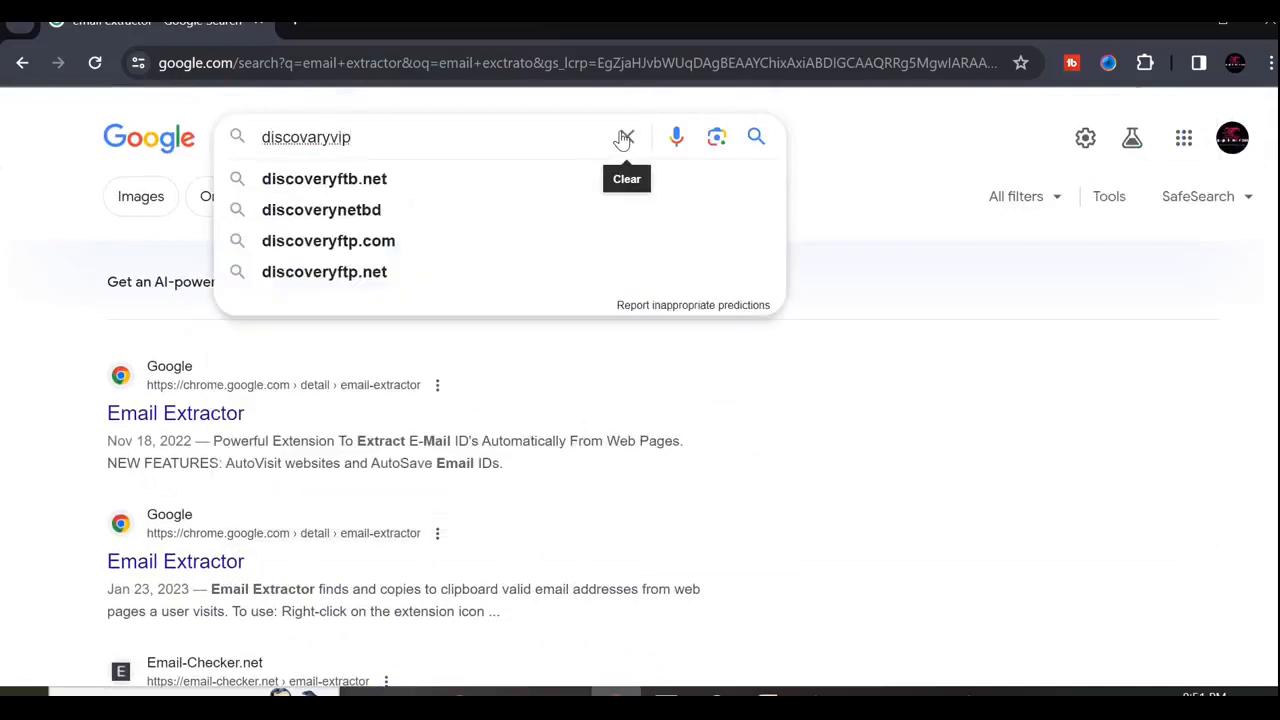
text(email)
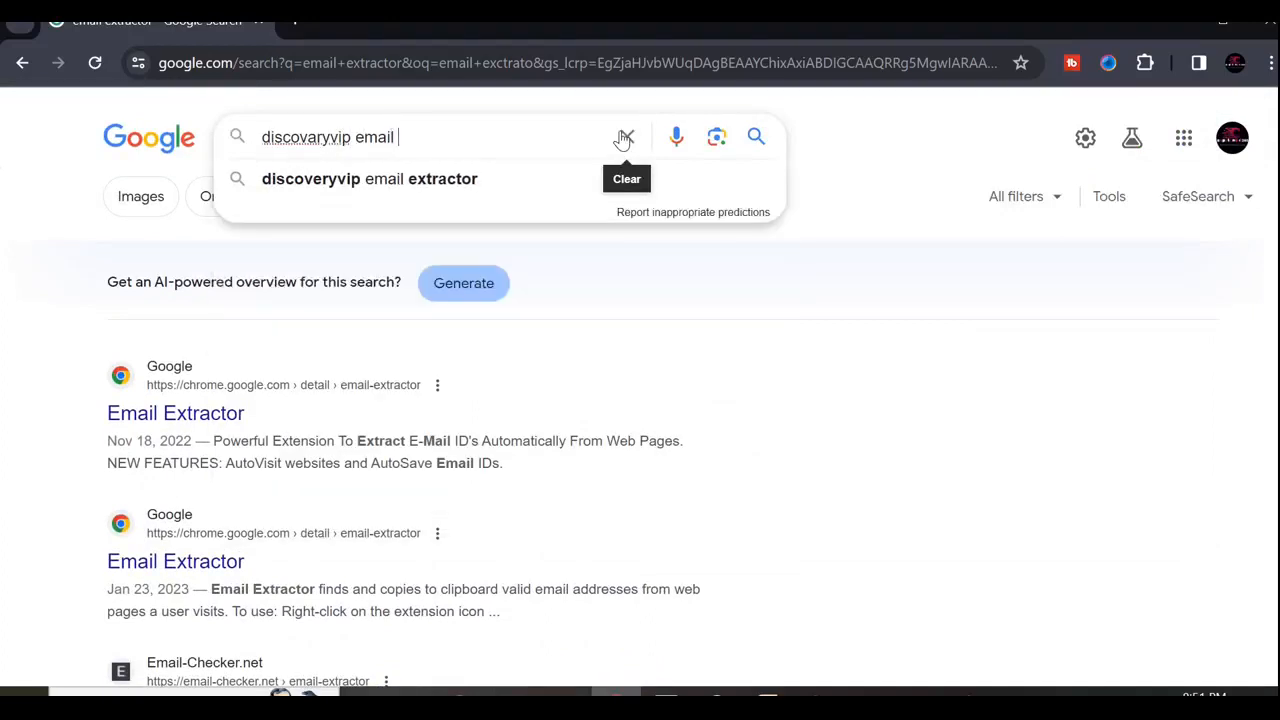
text( ex)
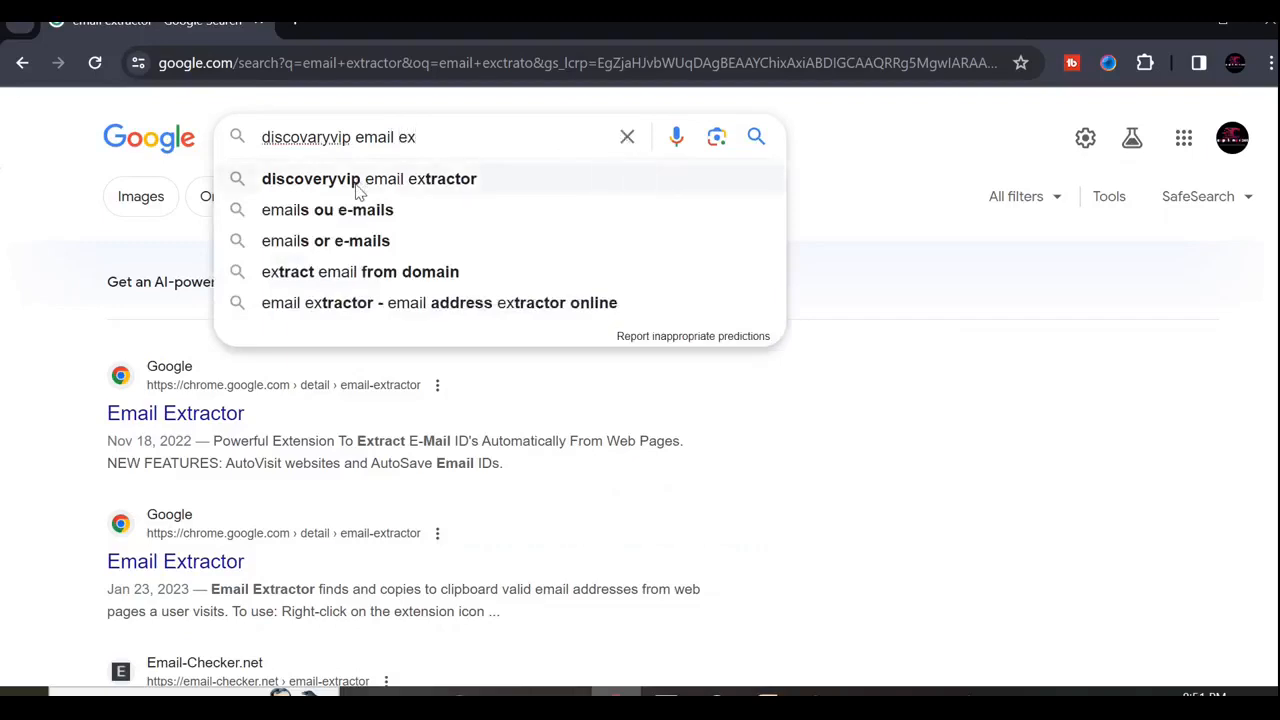
click(322, 186)
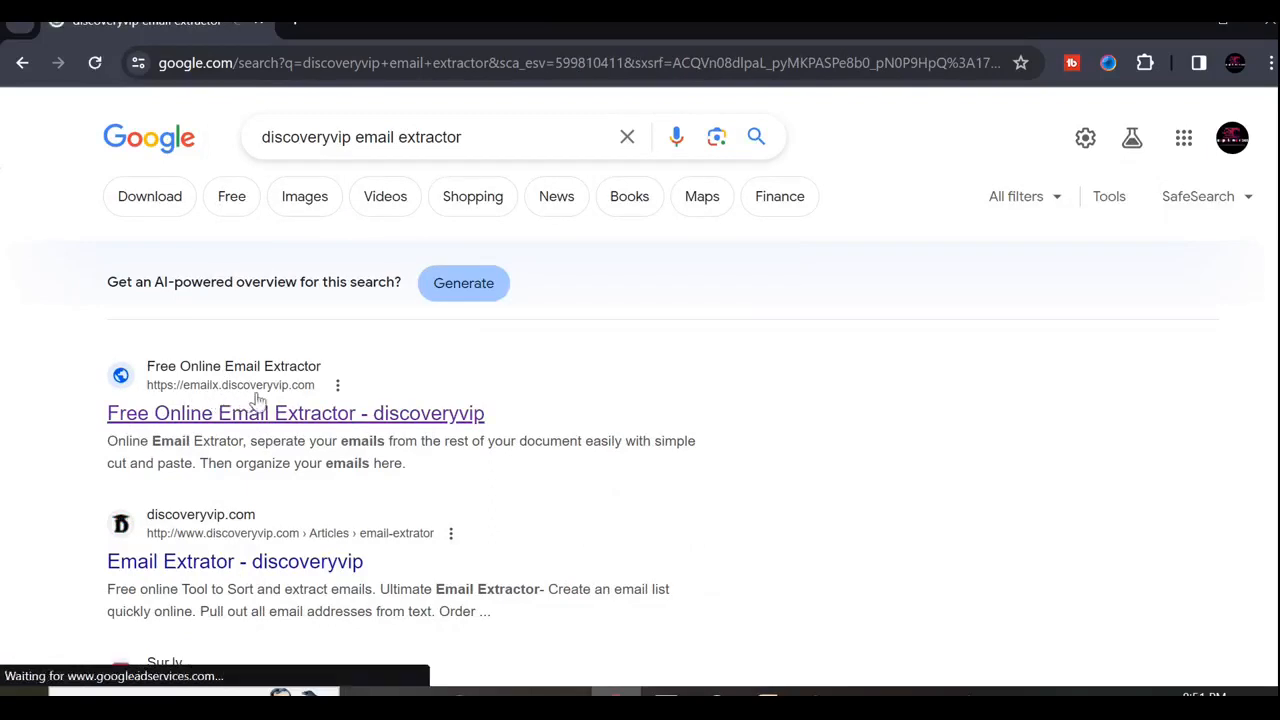
click(348, 428)
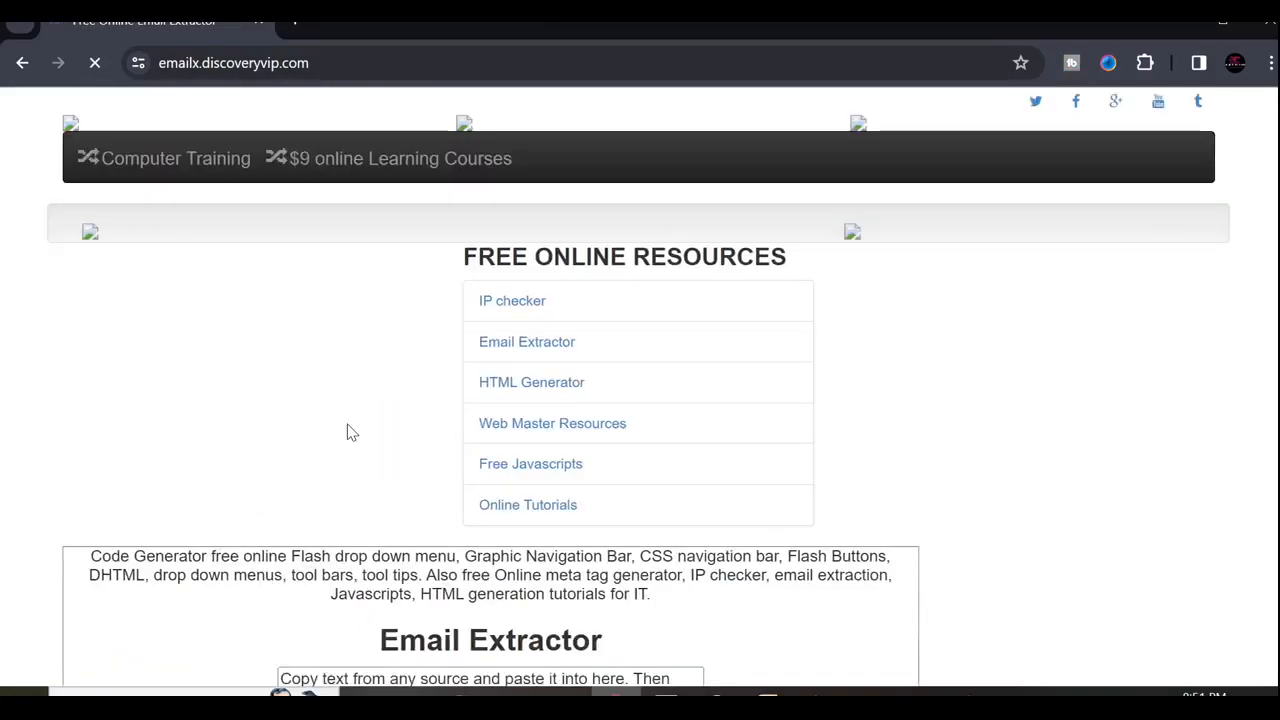
scroll(1234, 329, down, 2)
scroll(640, 387, down, 3)
scroll(640, 387, up, 1)
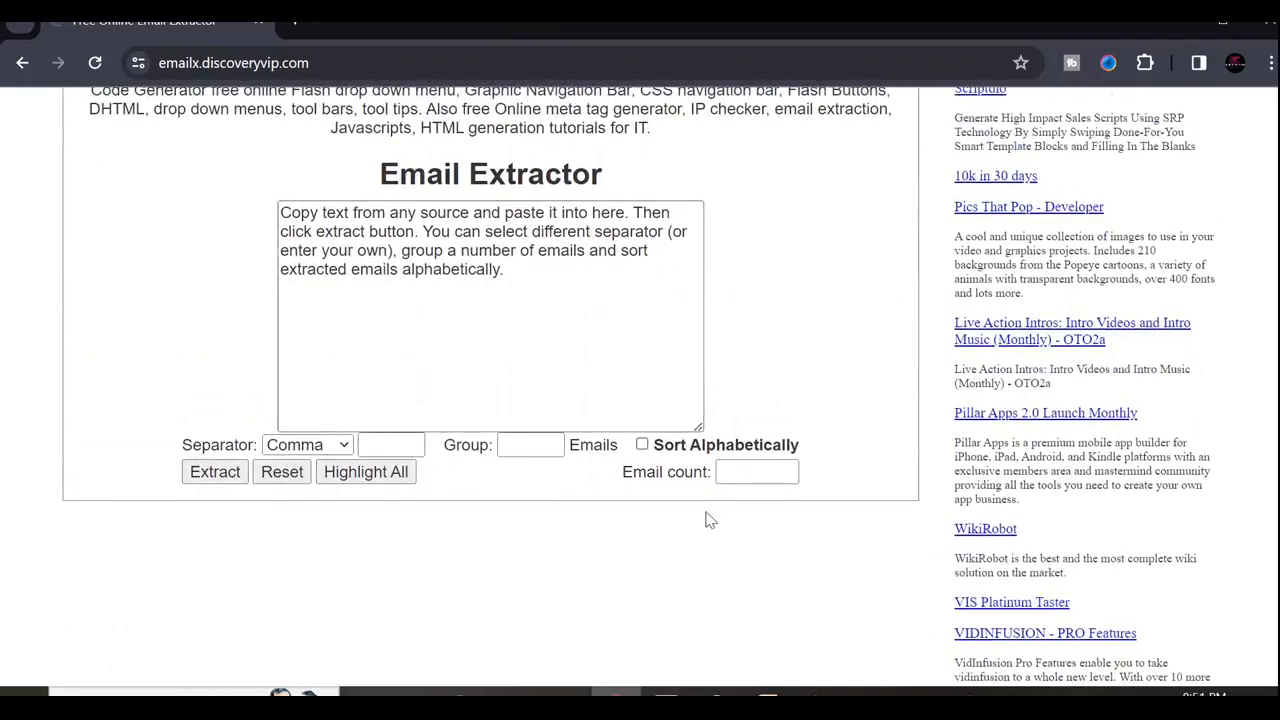
- Copy the entire email list from the Notepad file and paste it into the Email Extractor text box in Chrome
key(alt+Tab)
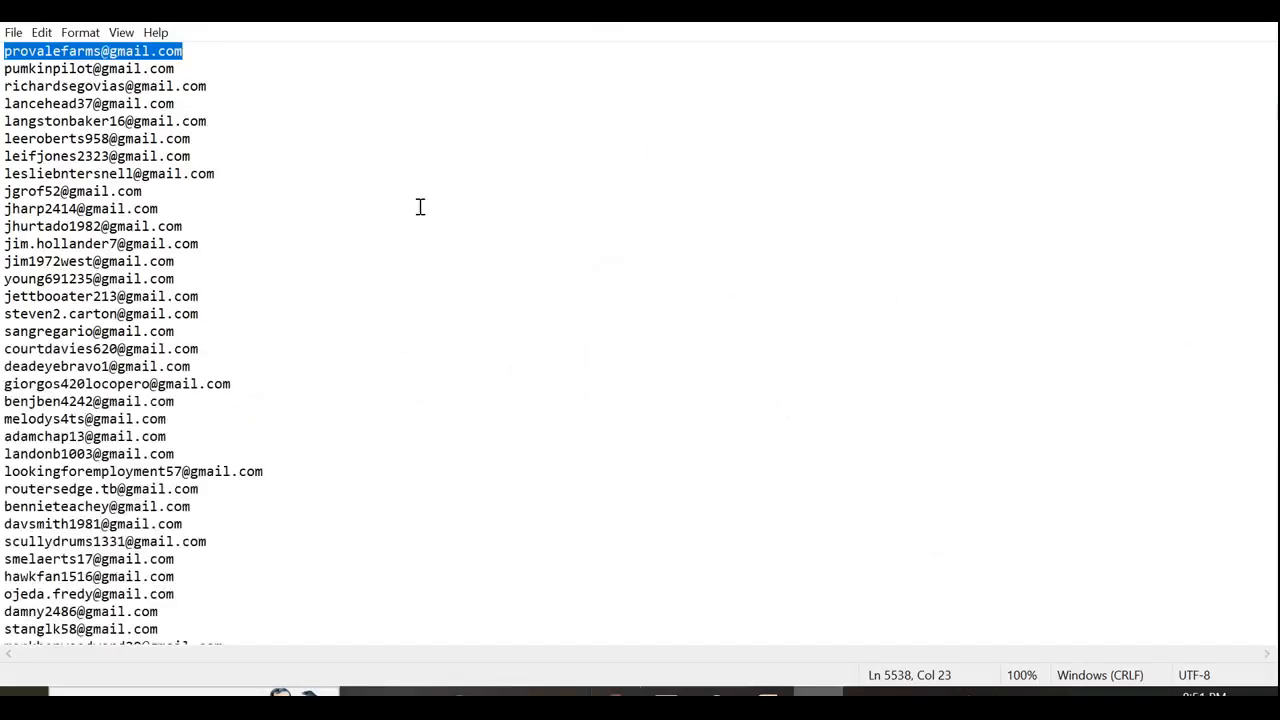
click(325, 183)
key(ctrl+shift+End)
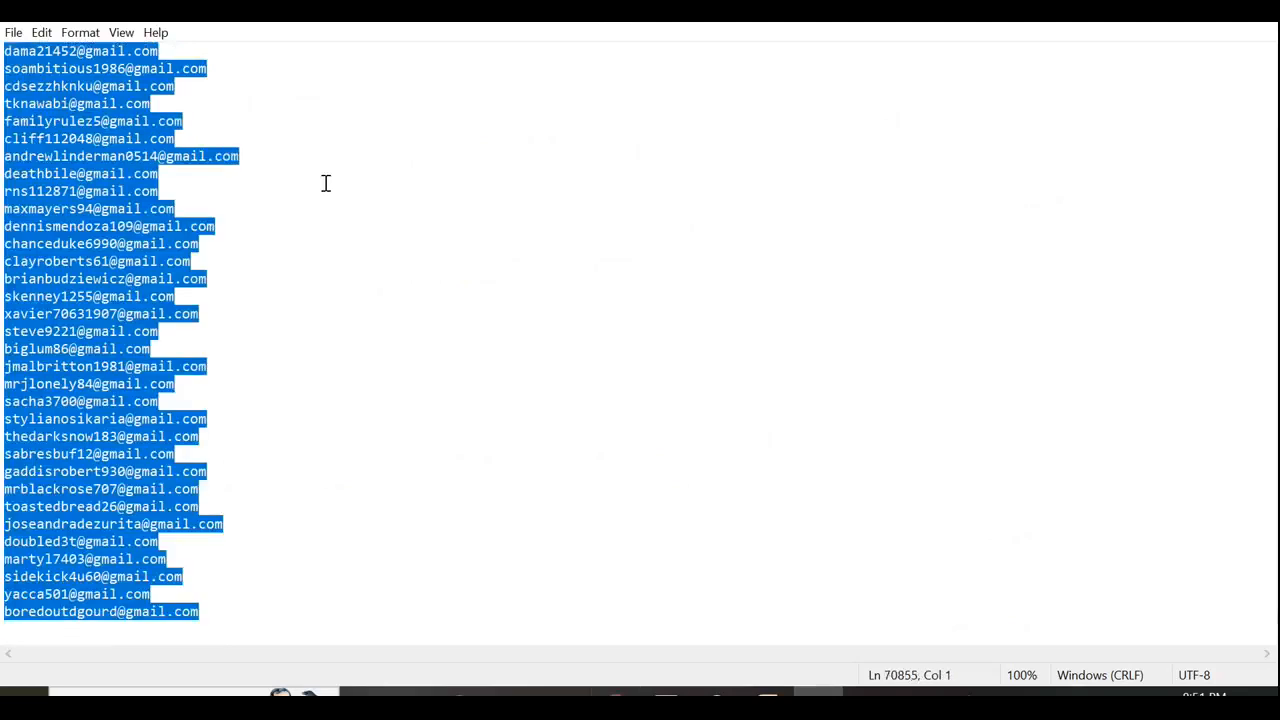
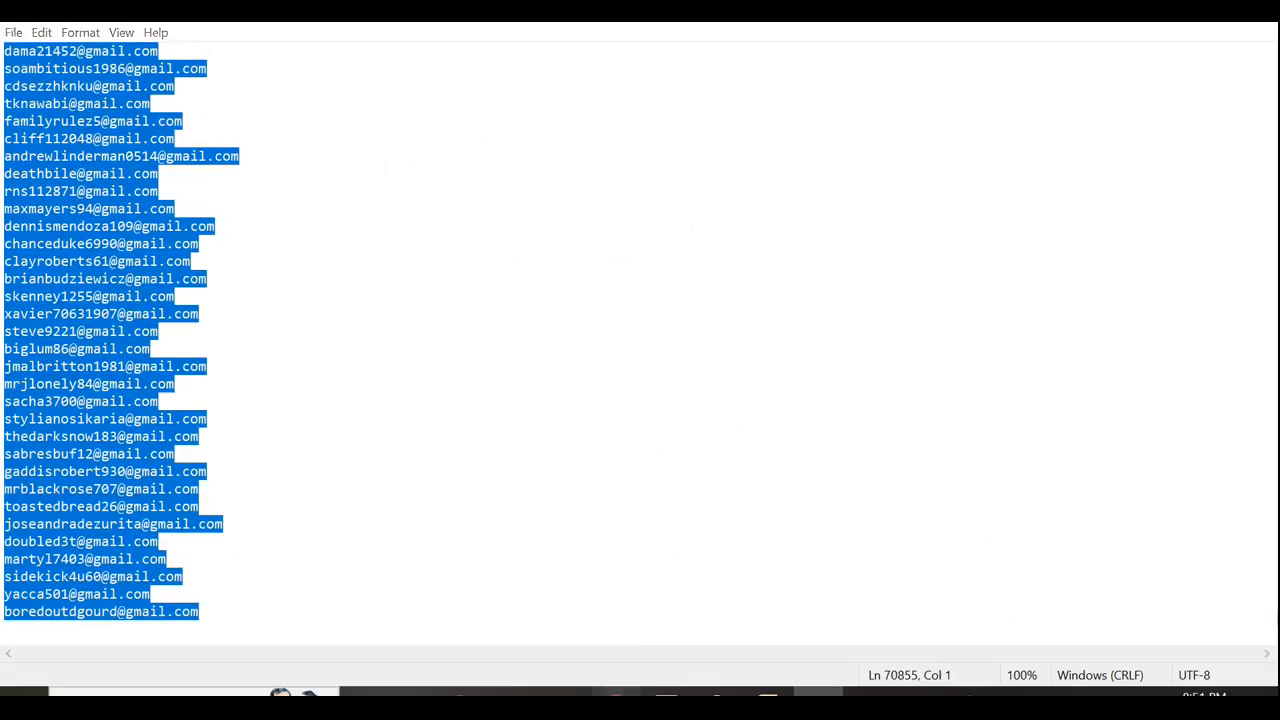
key(alt+Tab)
click(462, 329)
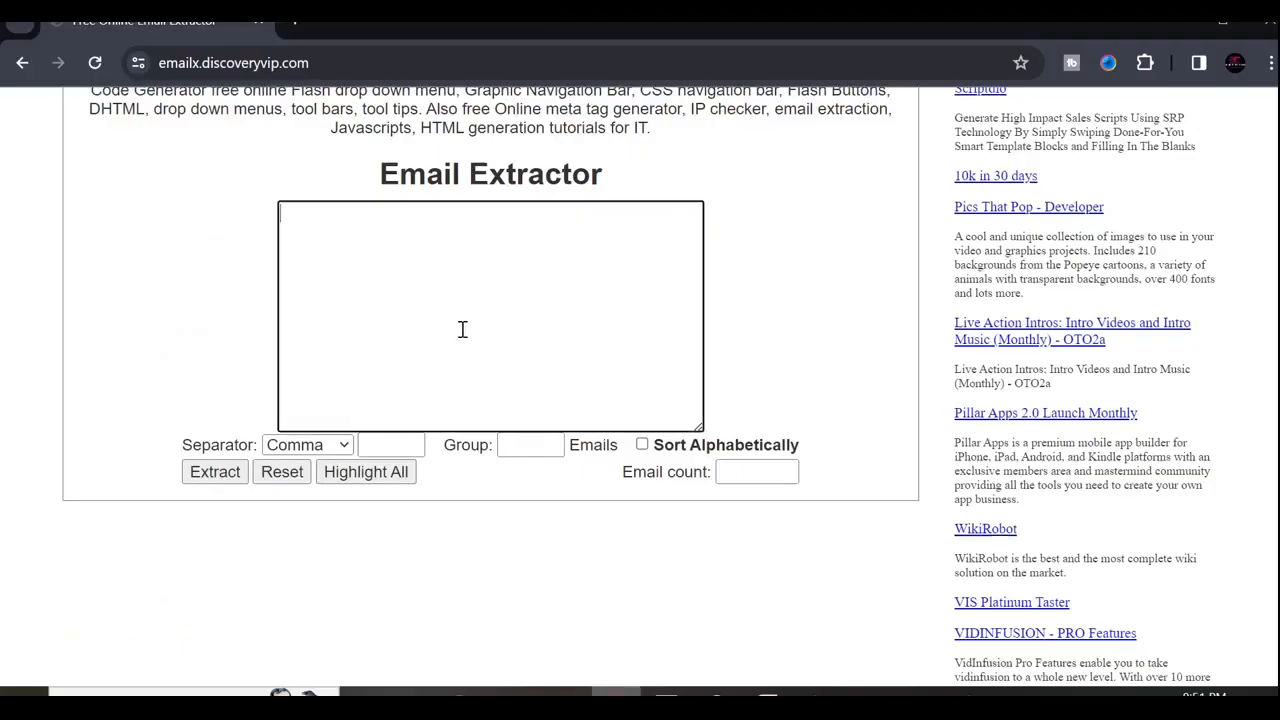
key(ctrl+v)
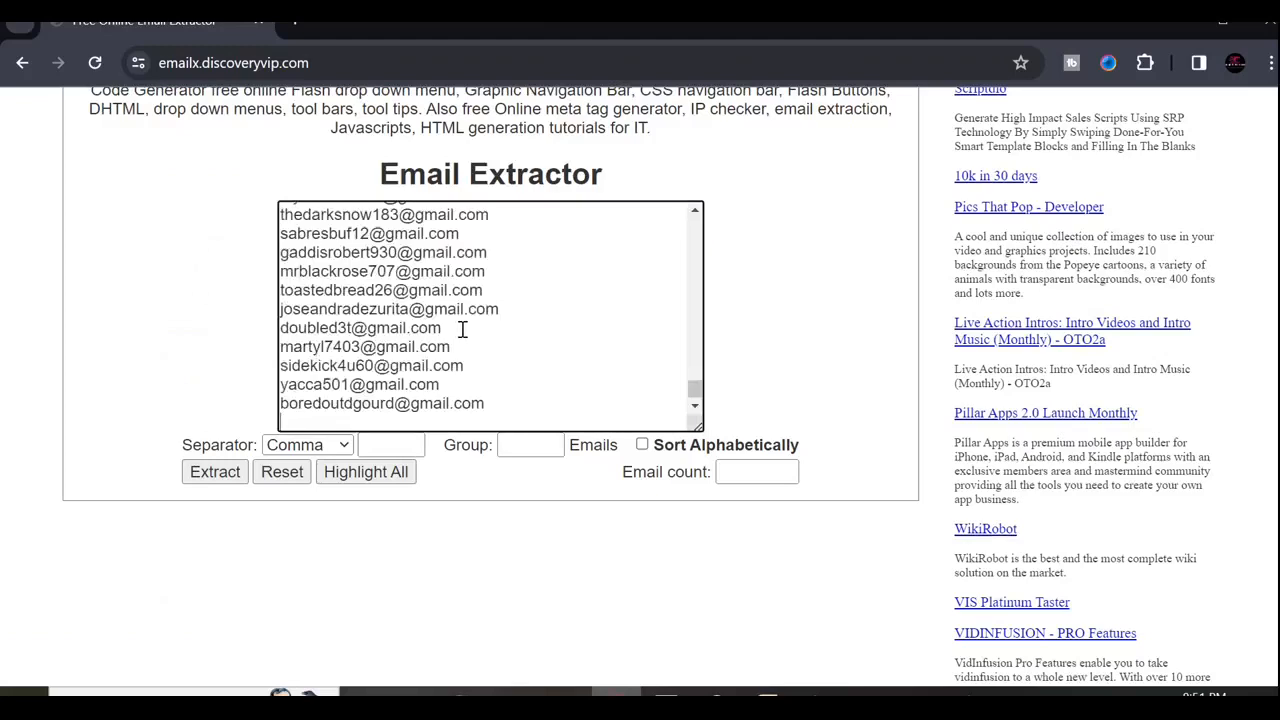
- Set the extractor's separator to Colon
click(383, 448)
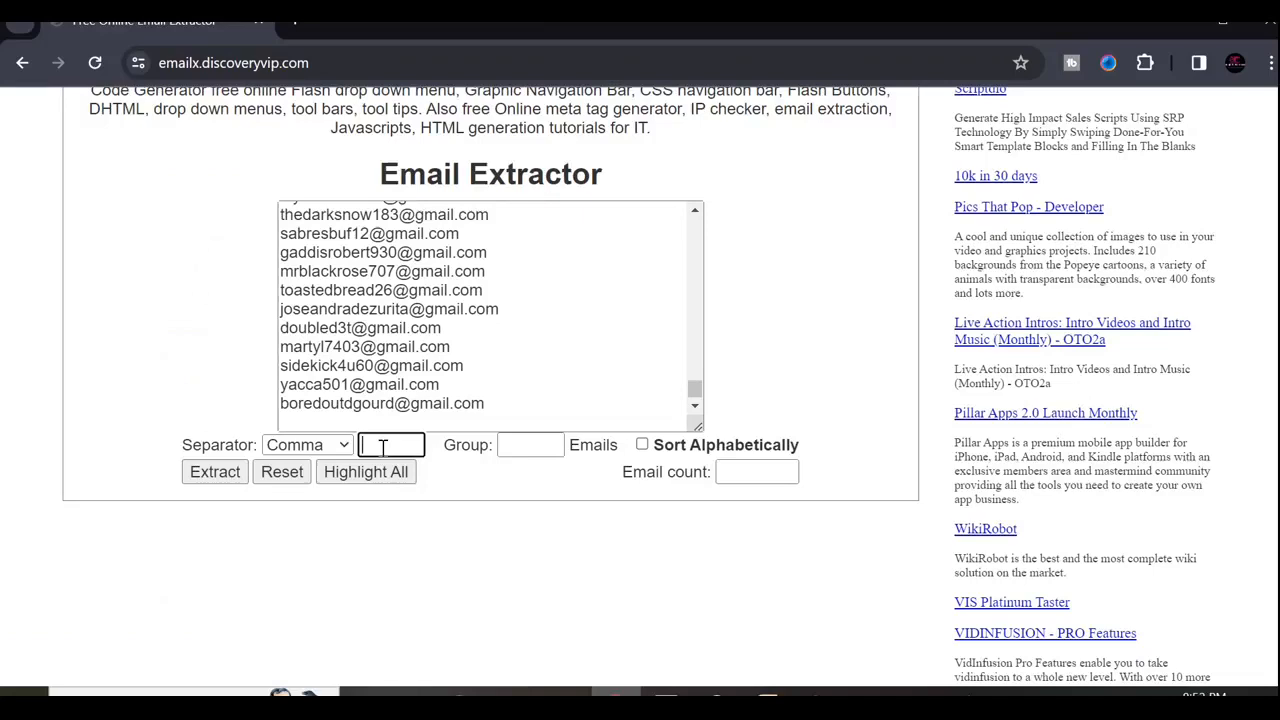
click(343, 450)
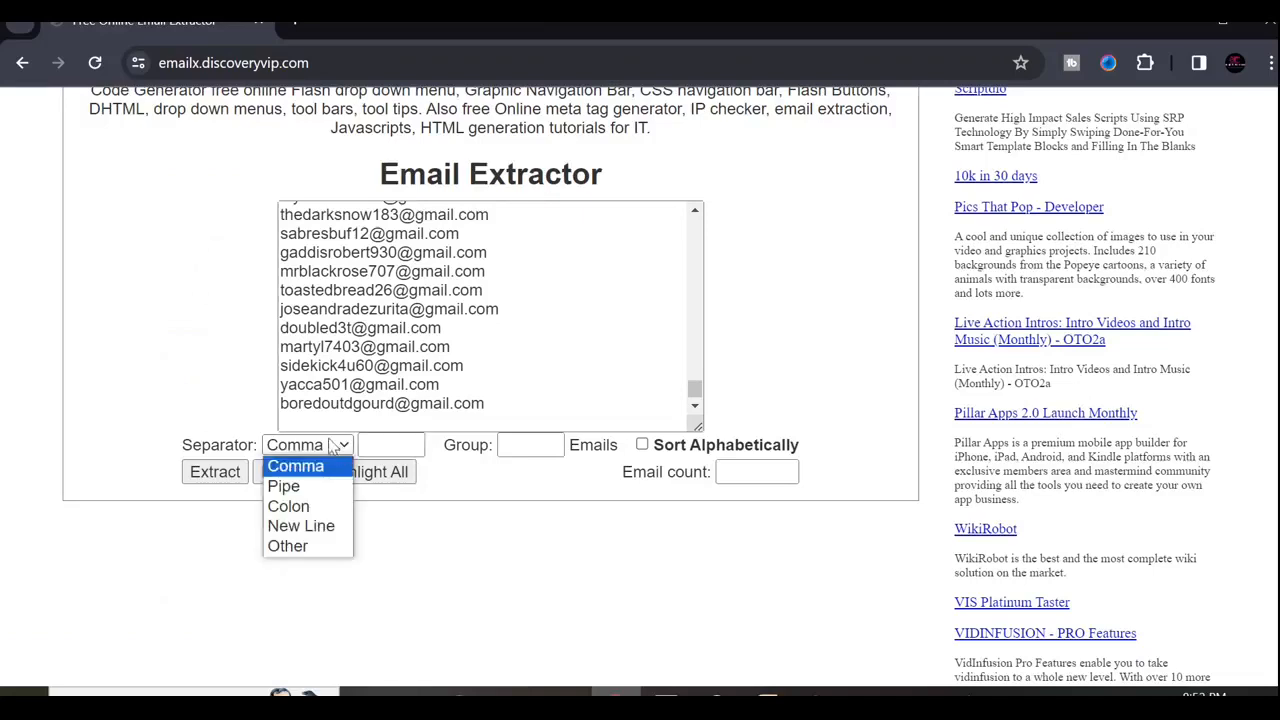
click(310, 510)
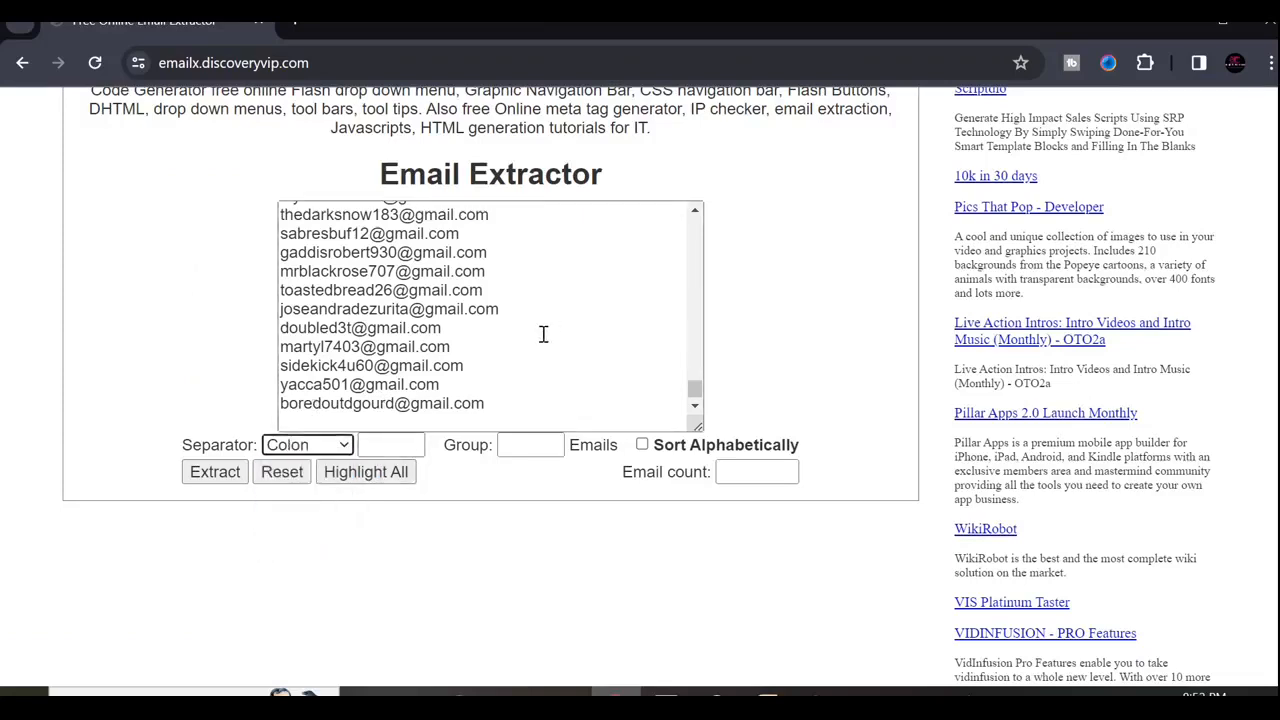
- Set the extractor's separator to Other with a semicolon (;) as the custom character
click(335, 444)
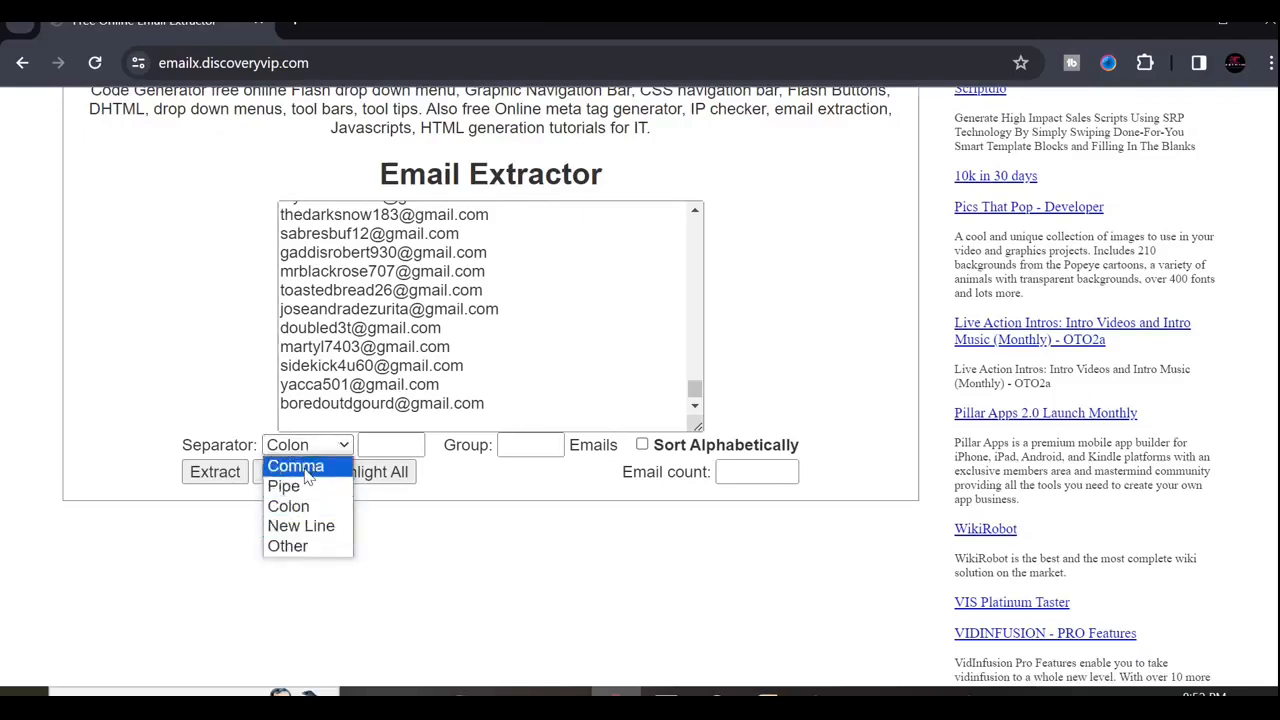
click(384, 446)
text(:)
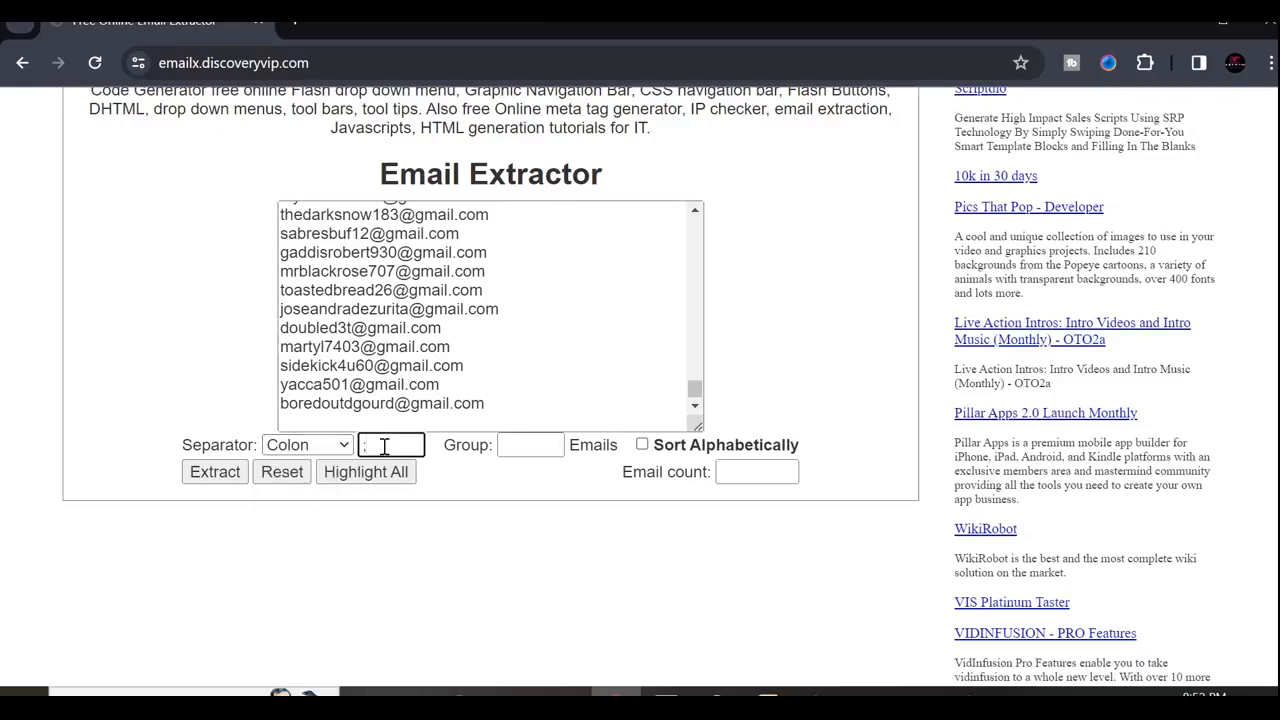
- Group the emails in sets of 25, extract them and check the grouped output
click(512, 448)
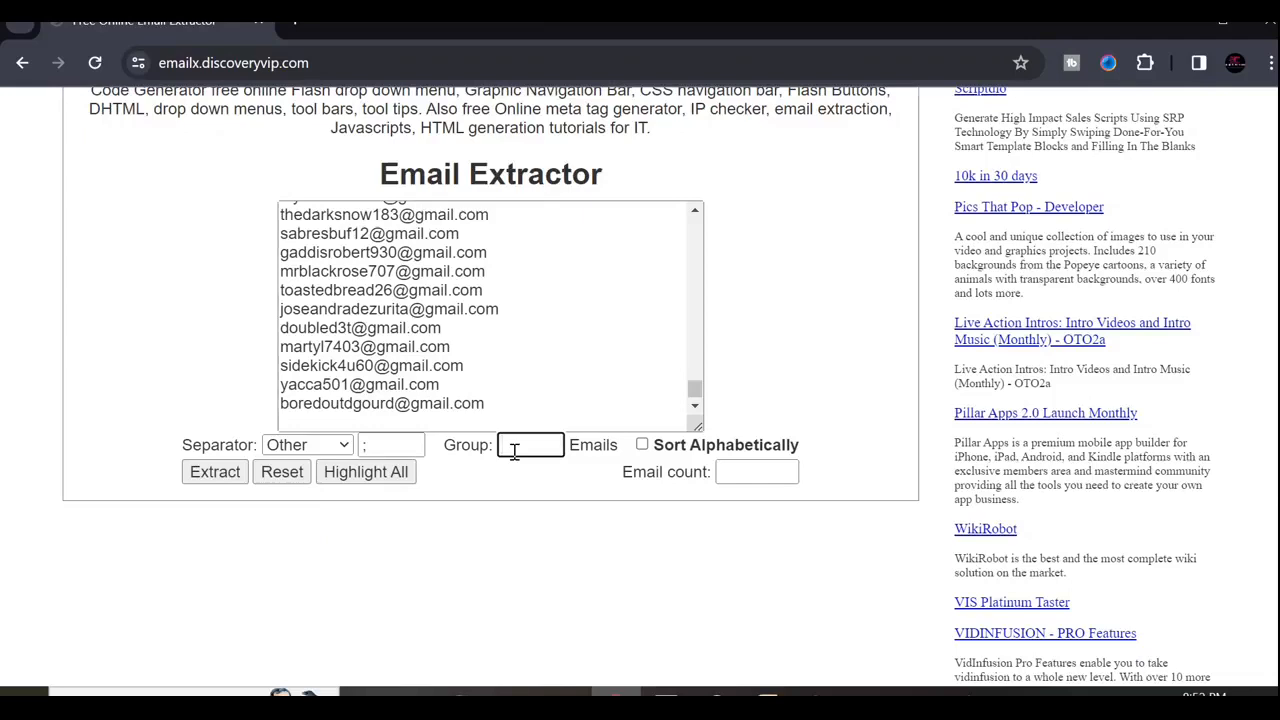
text(25)
click(225, 484)
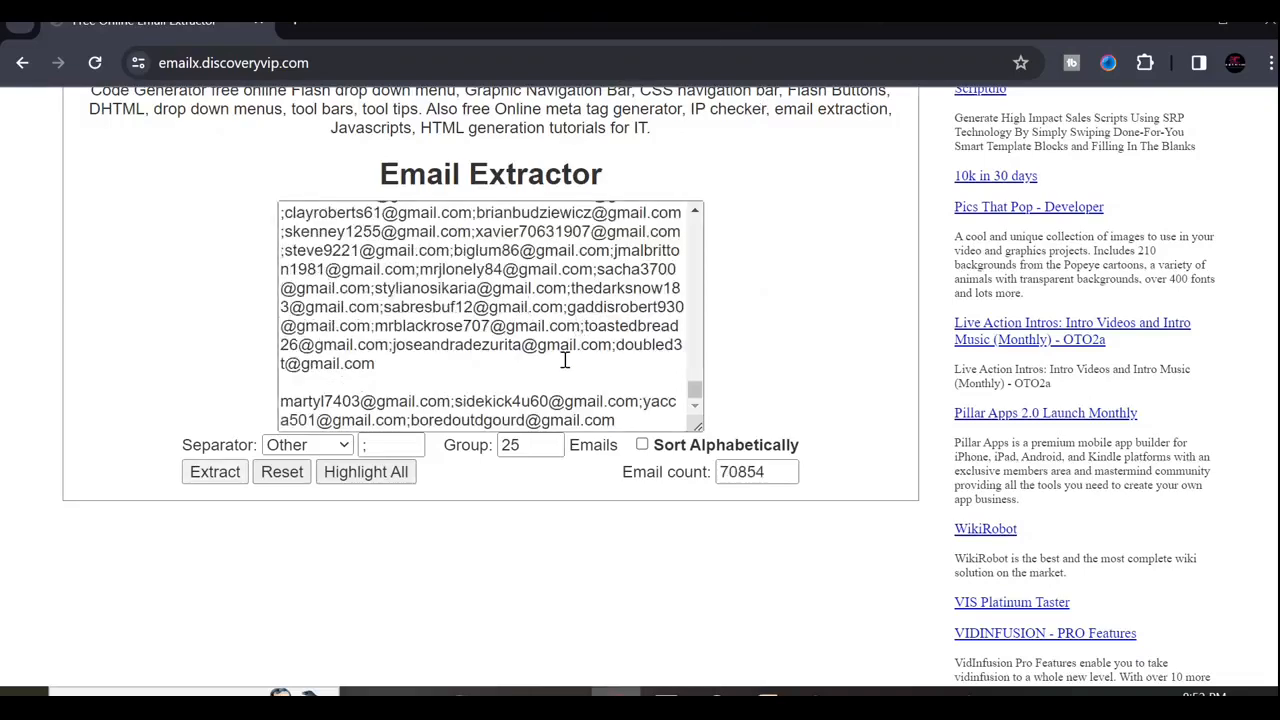
drag(696, 393, 697, 380)
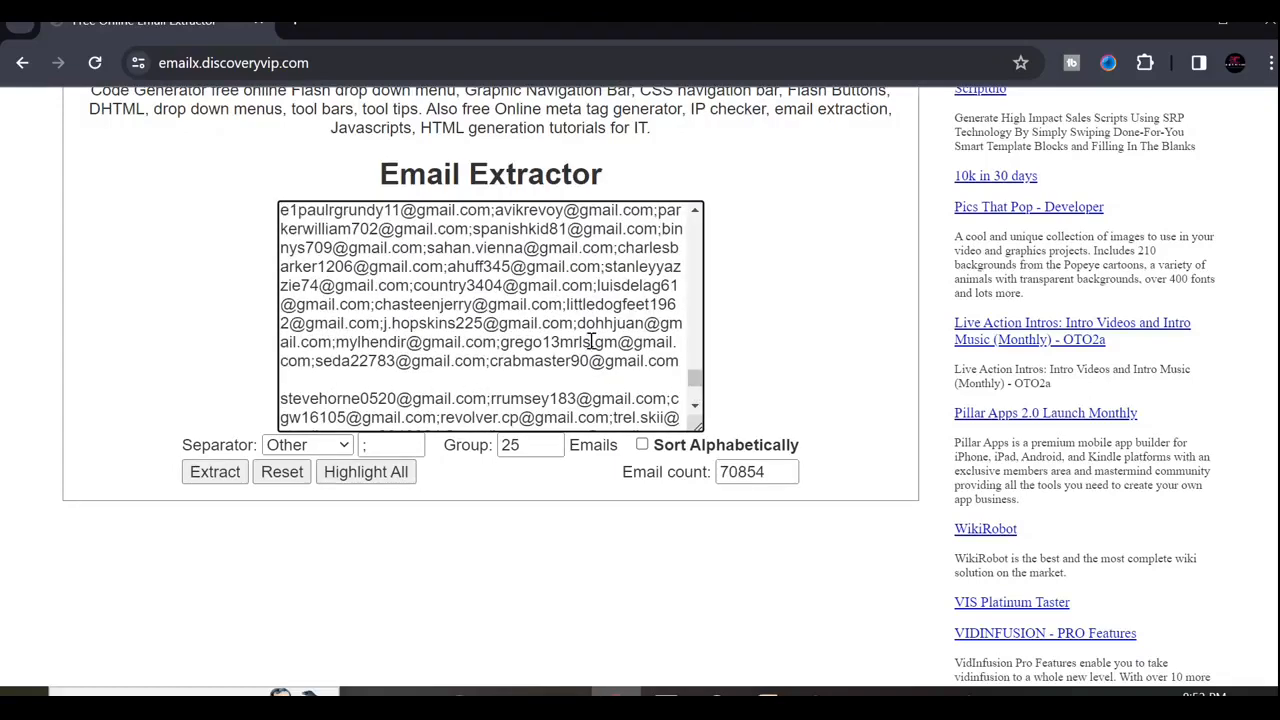
- Copy all of the grouped extractor output and paste it into a new blank document in Notepad++
key(ctrl+a)
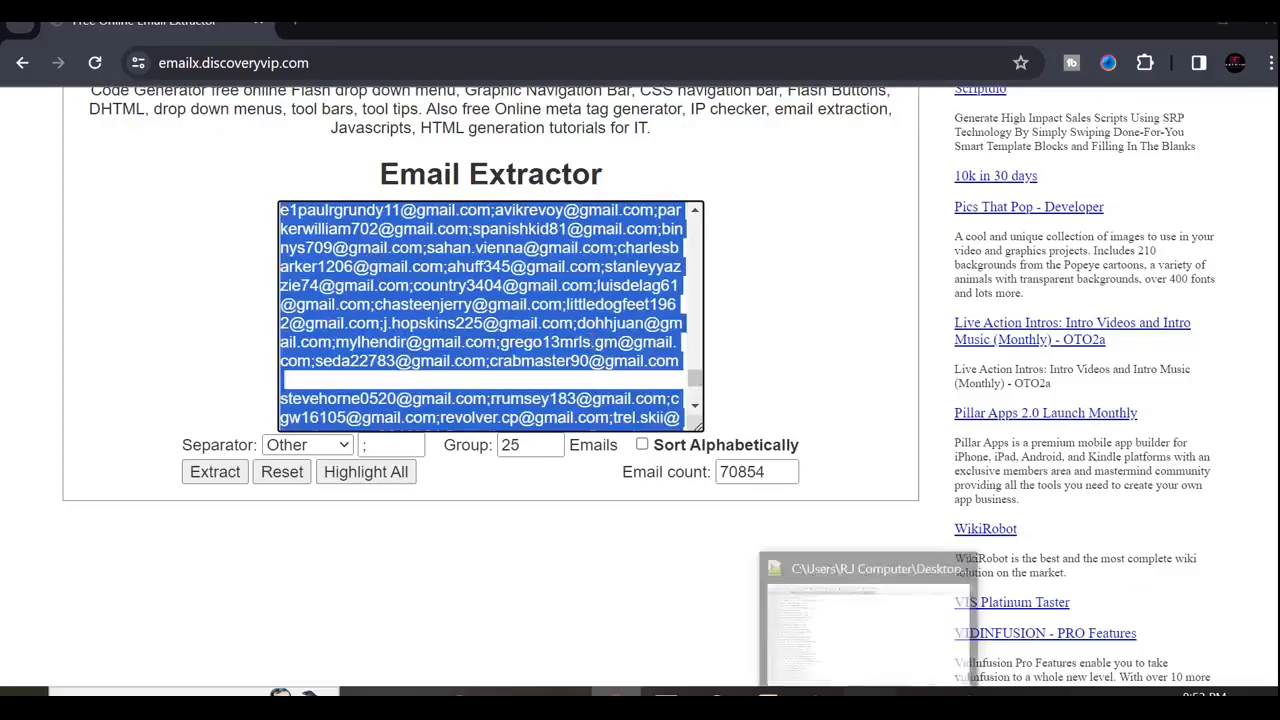
click(869, 692)
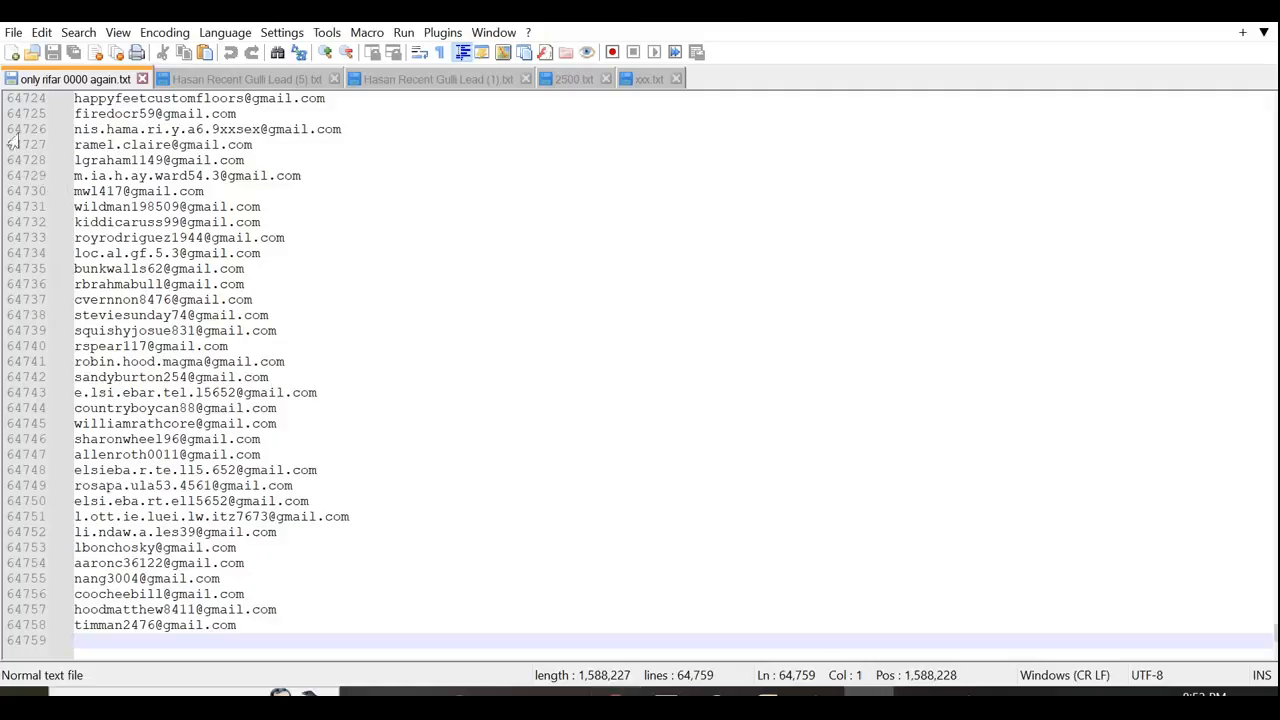
click(12, 53)
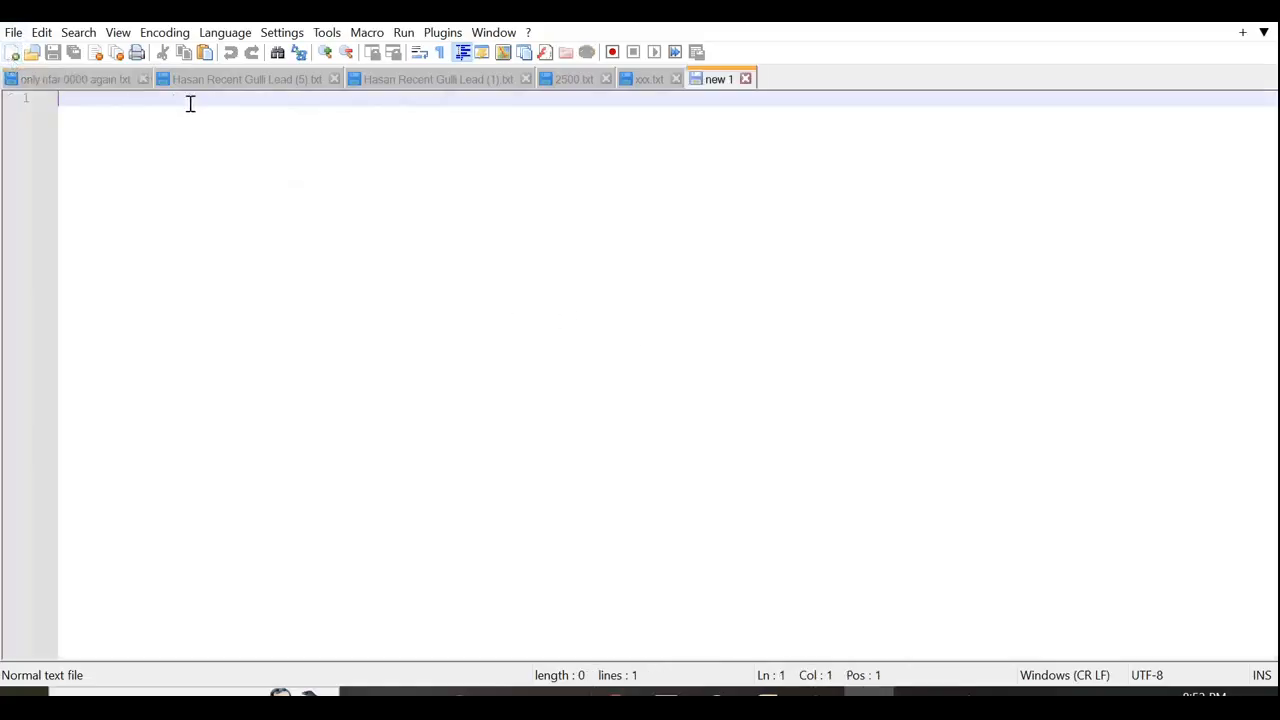
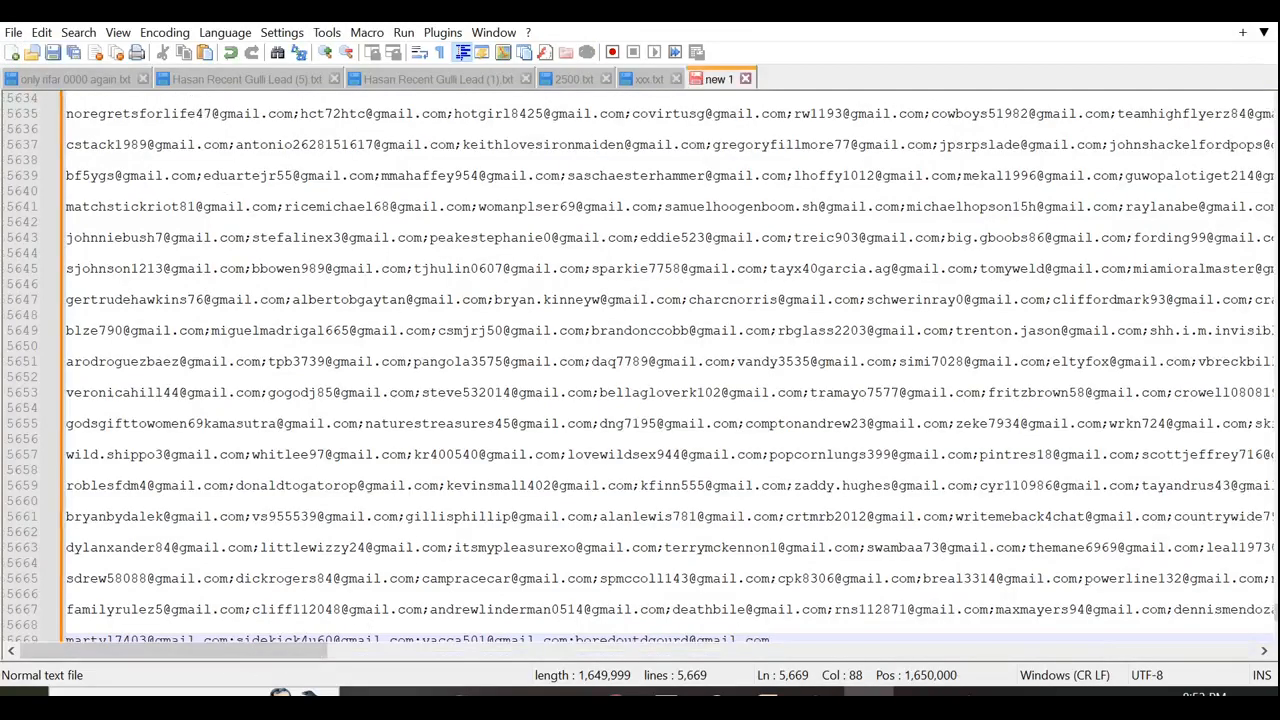
drag(1275, 612, 1275, 116)
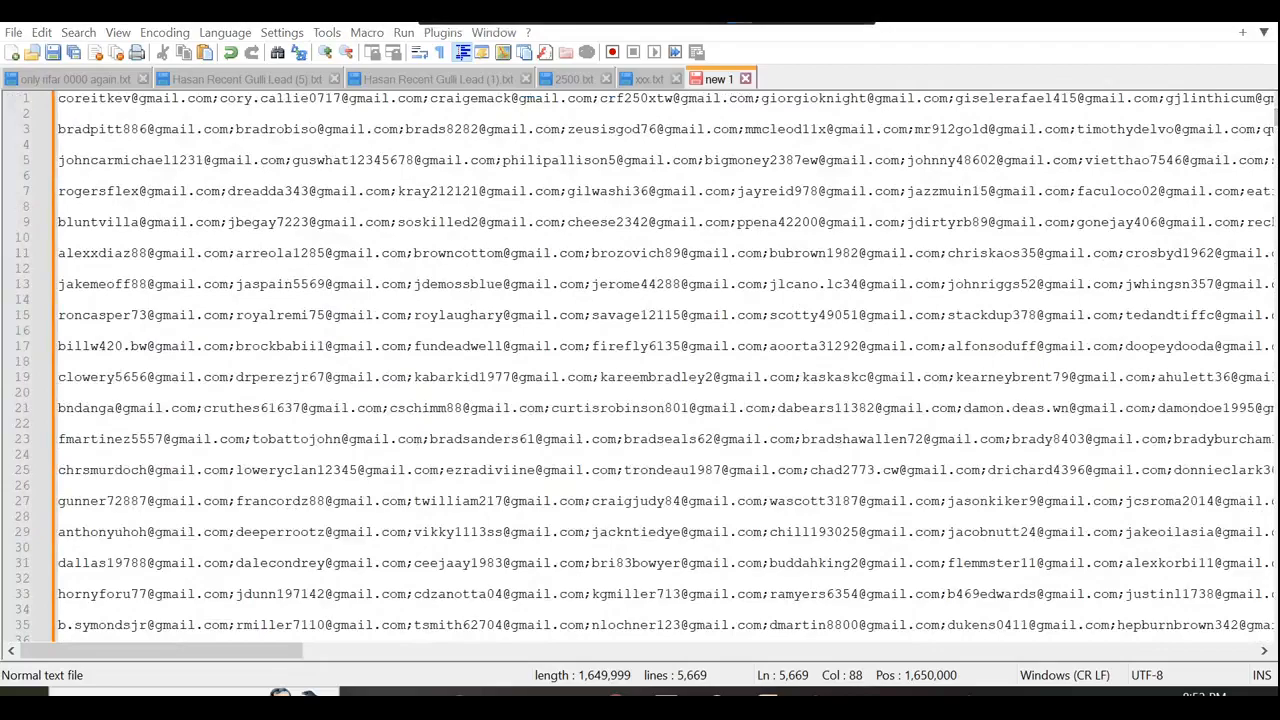
- Examine the first few address groups in the new document and the blank lines separating them
click(20, 100)
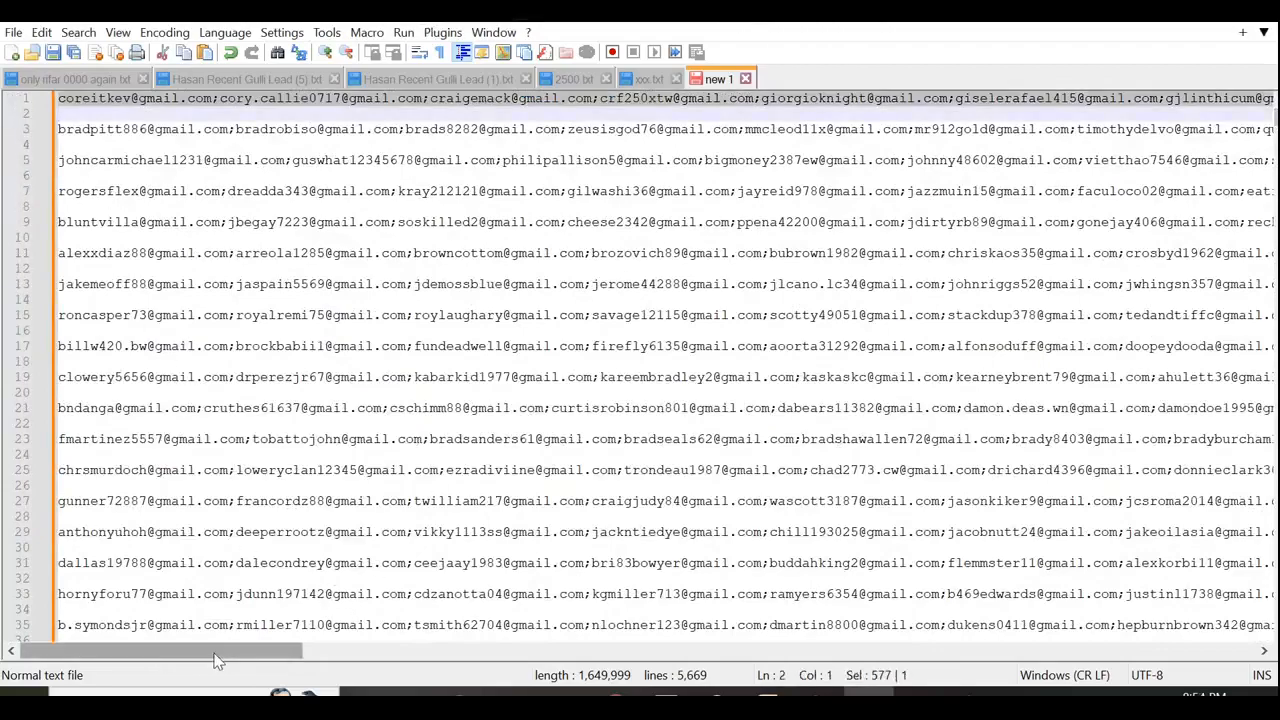
drag(215, 660, 90, 675)
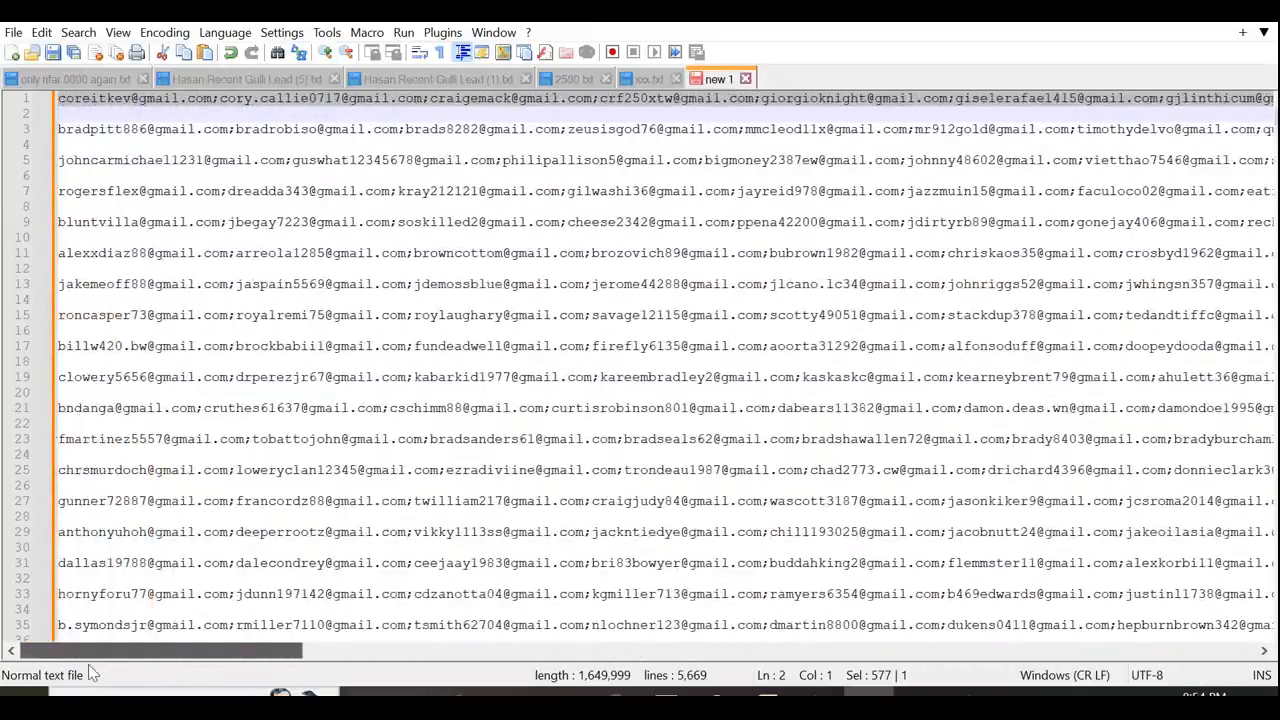
click(25, 132)
click(20, 166)
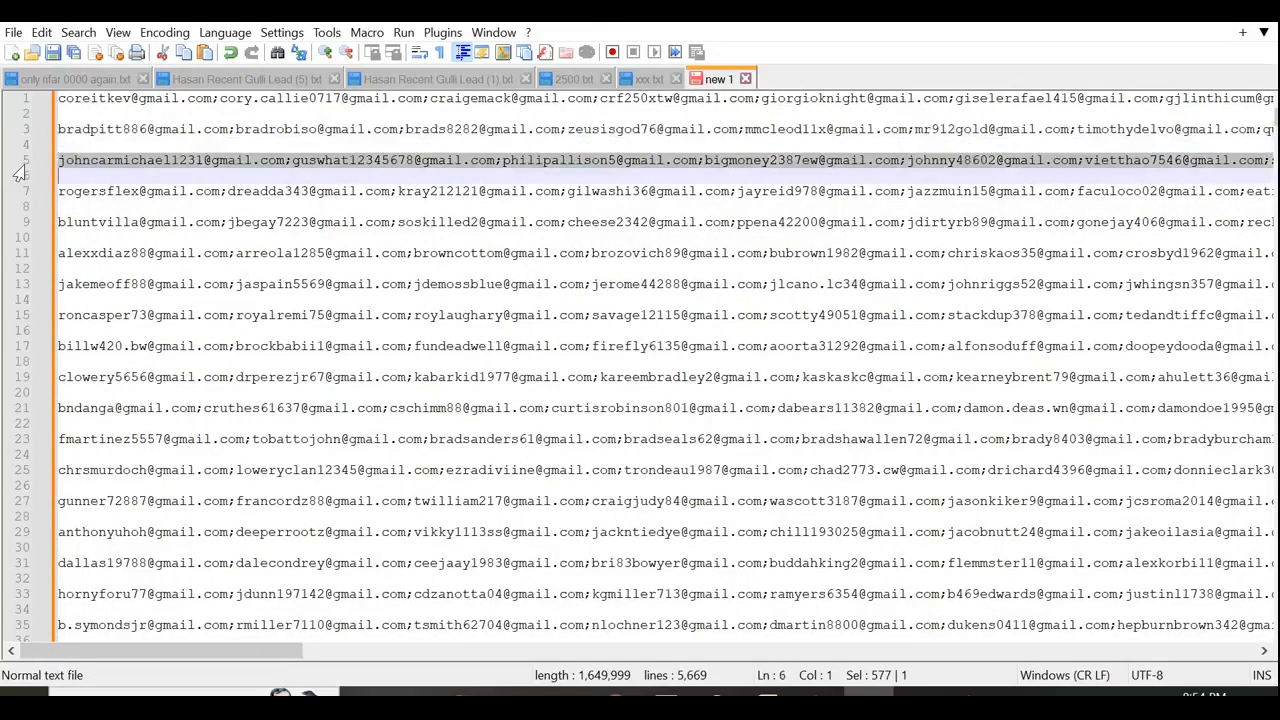
mouse_move(1275, 118)
mouse_down()
mouse_move(1275, 358)
mouse_move(1275, 118)
mouse_up()
click(82, 115)
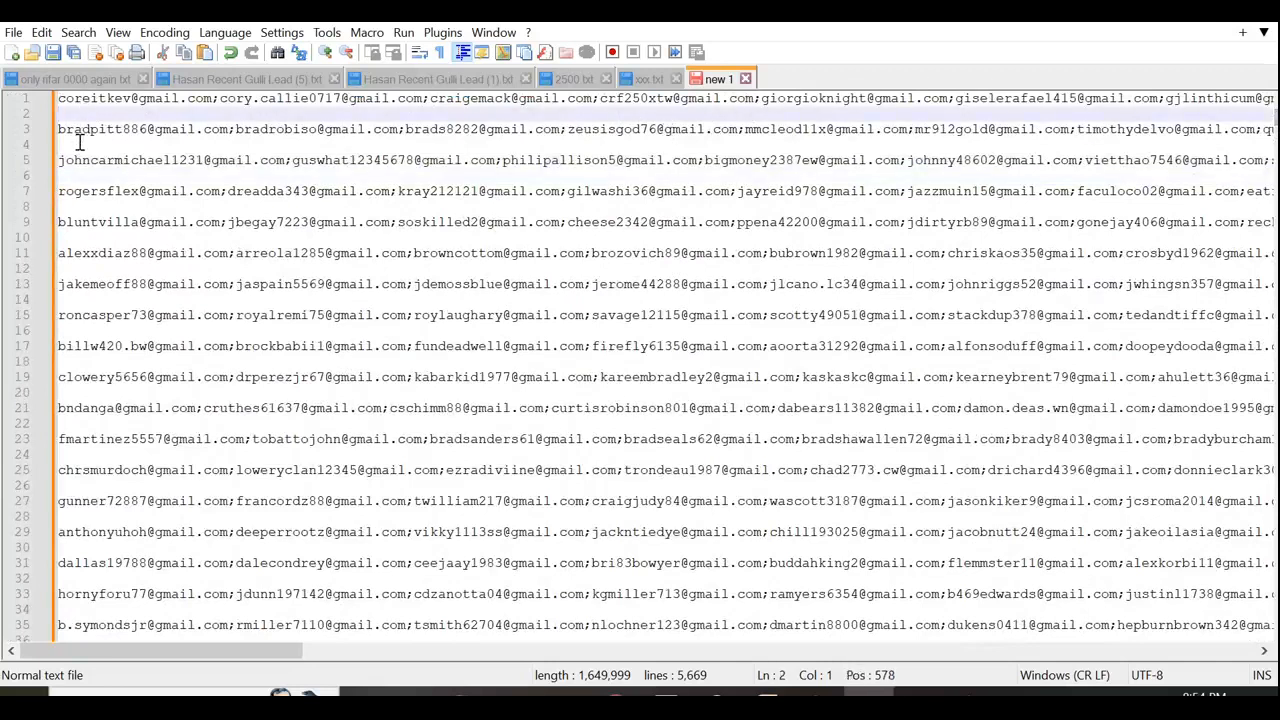
click(81, 146)
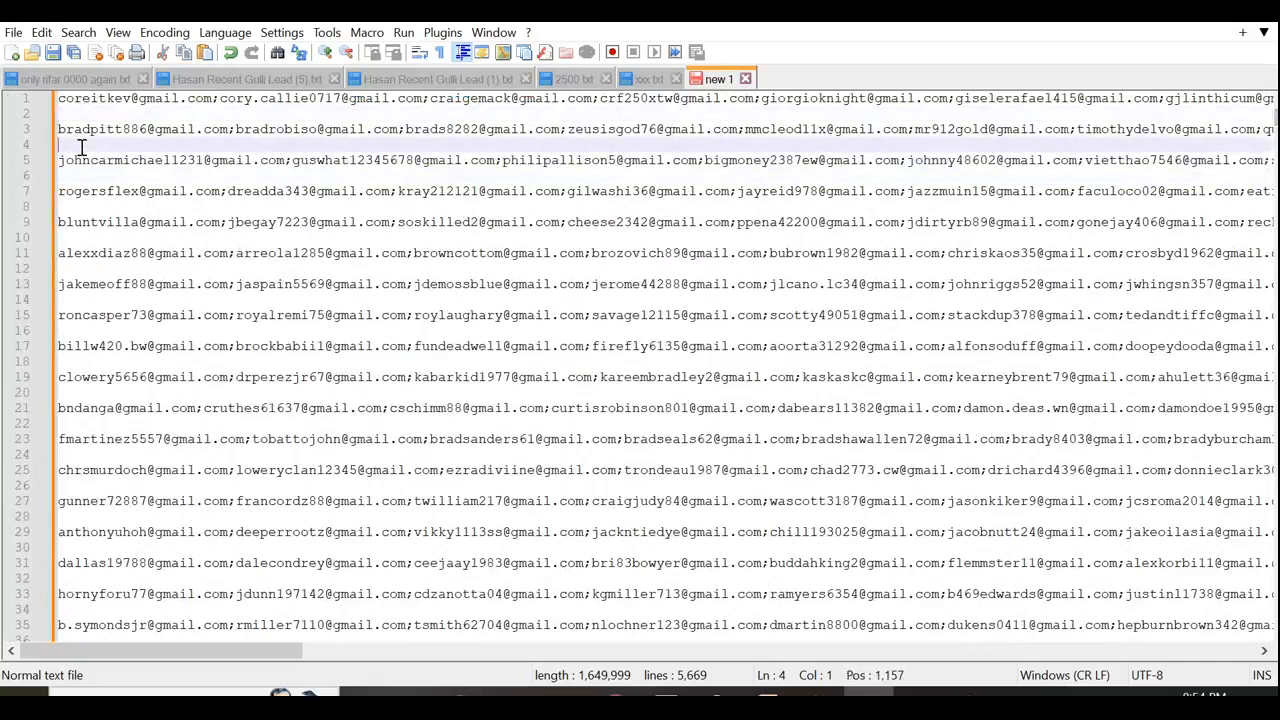
click(198, 296)
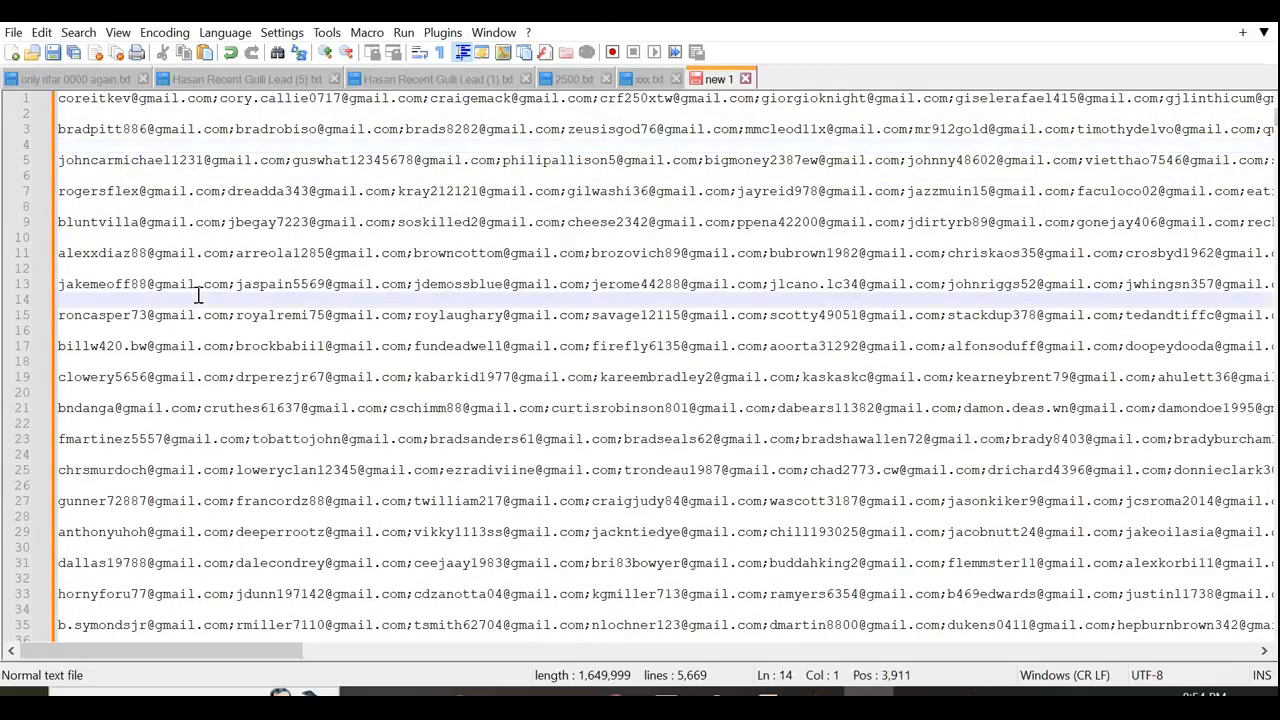
- Remove all empty lines from the entire document so the address groups follow each other directly
key(ctrl+a)
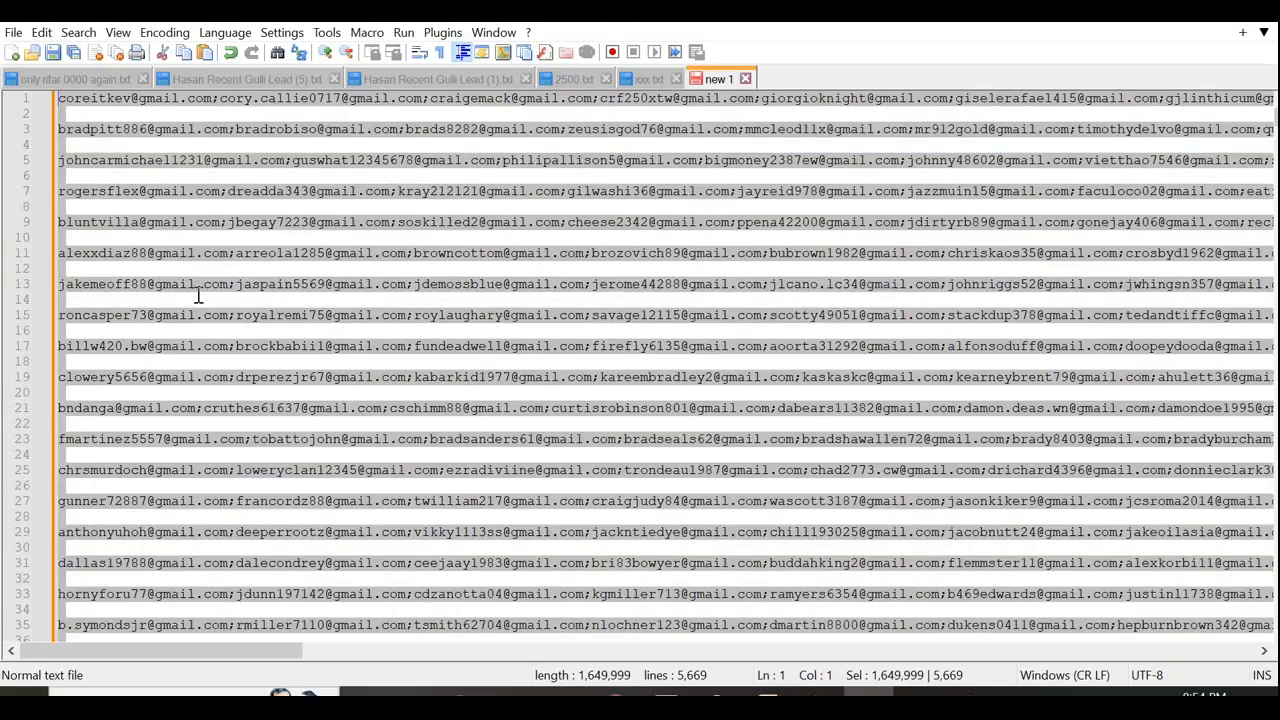
click(41, 33)
click(41, 32)
click(41, 32)
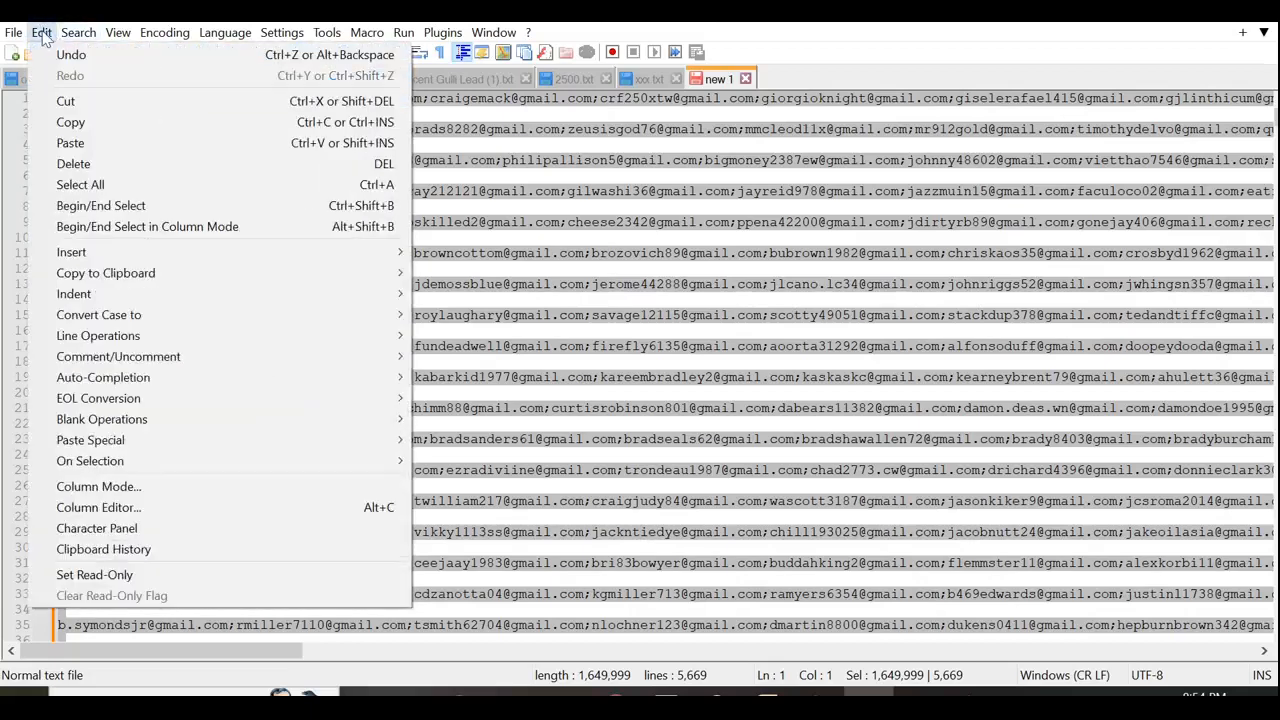
mouse_move(70, 340)
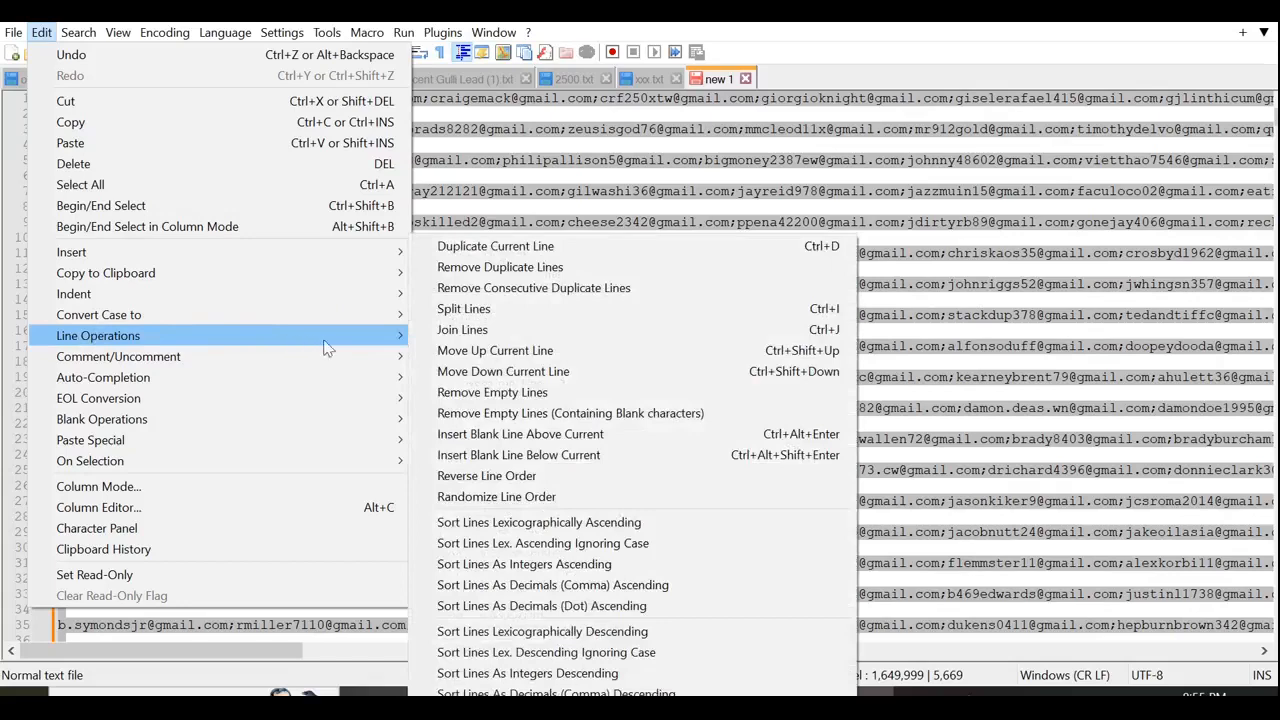
click(481, 394)
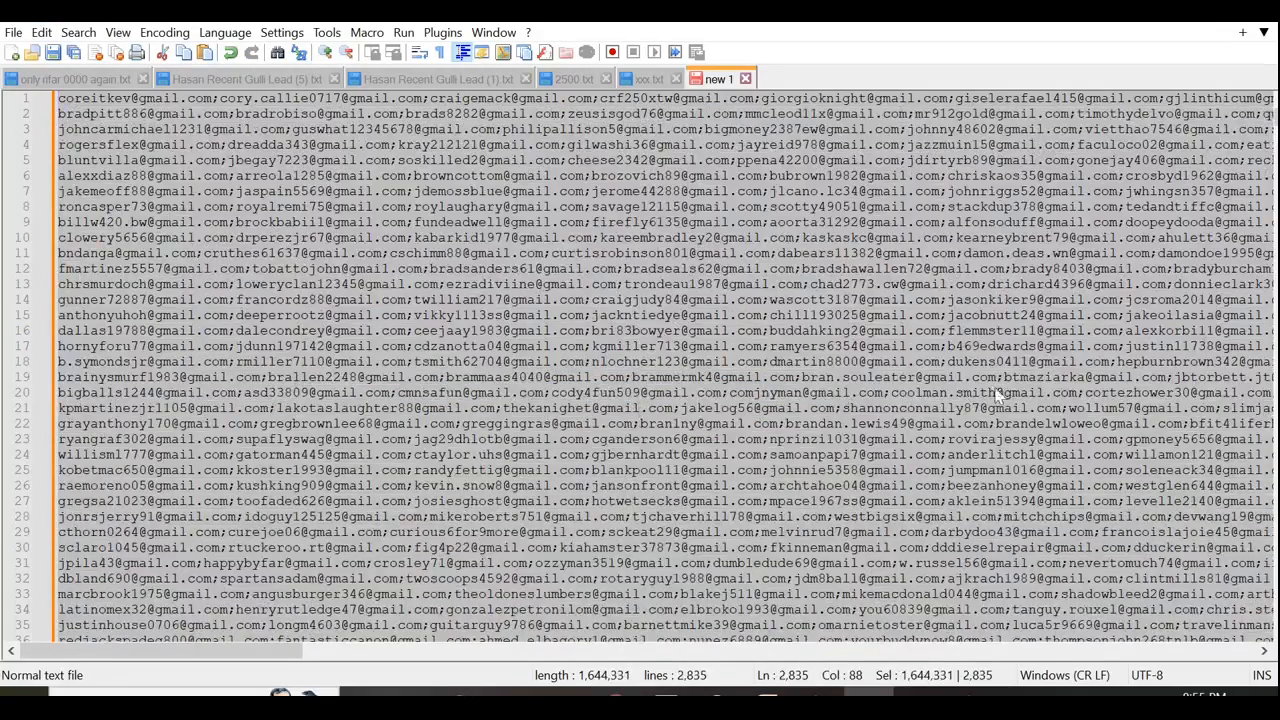
mouse_move(1276, 118)
mouse_down()
mouse_move(1262, 388)
mouse_move(1276, 374)
mouse_move(1276, 100)
mouse_up()
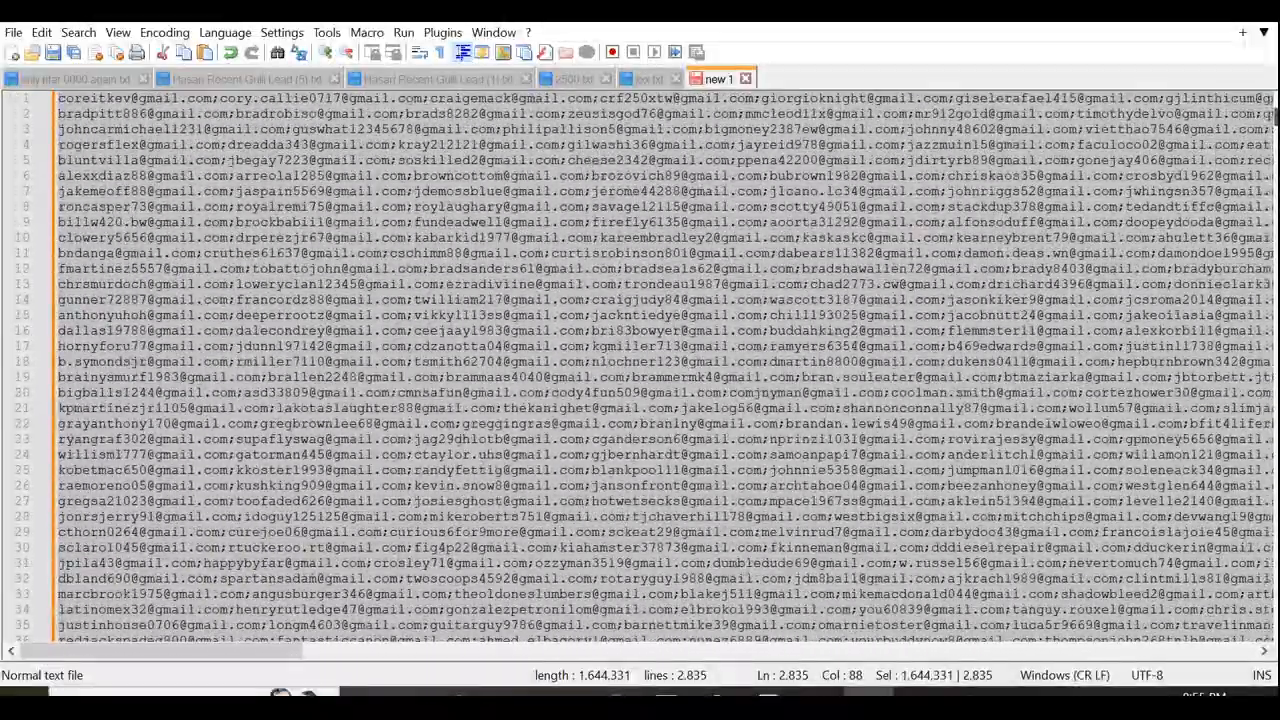
click(14, 103)
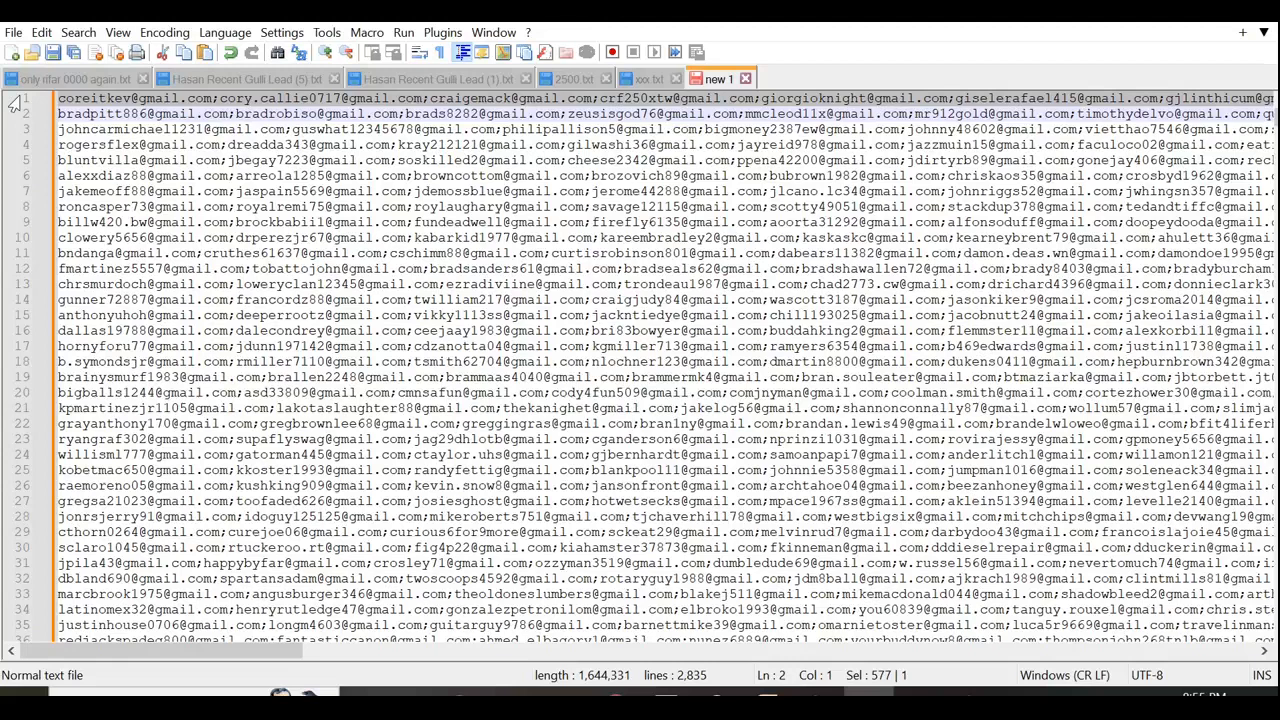
click(390, 256)
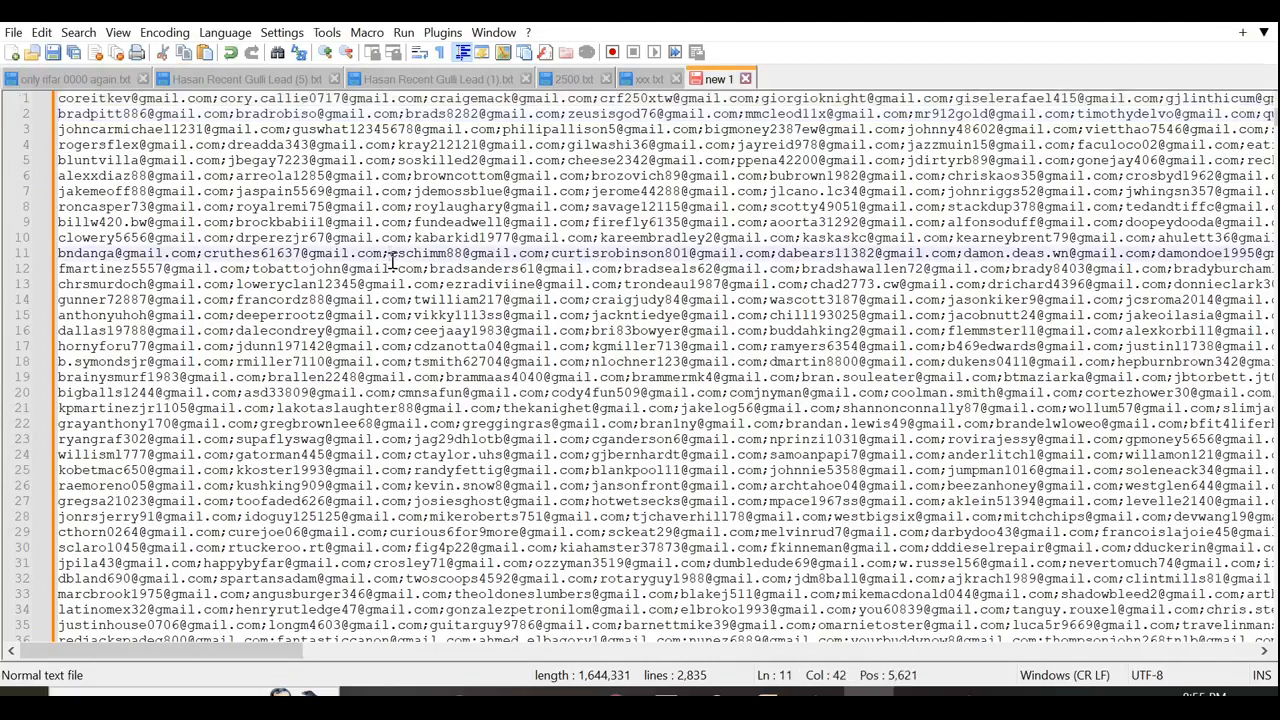
- Copy the whole cleaned list, switch to Chrome and open Surf7.net Free Email Extractor Lite in a new tab by searching for surf7
key(ctrl+a)
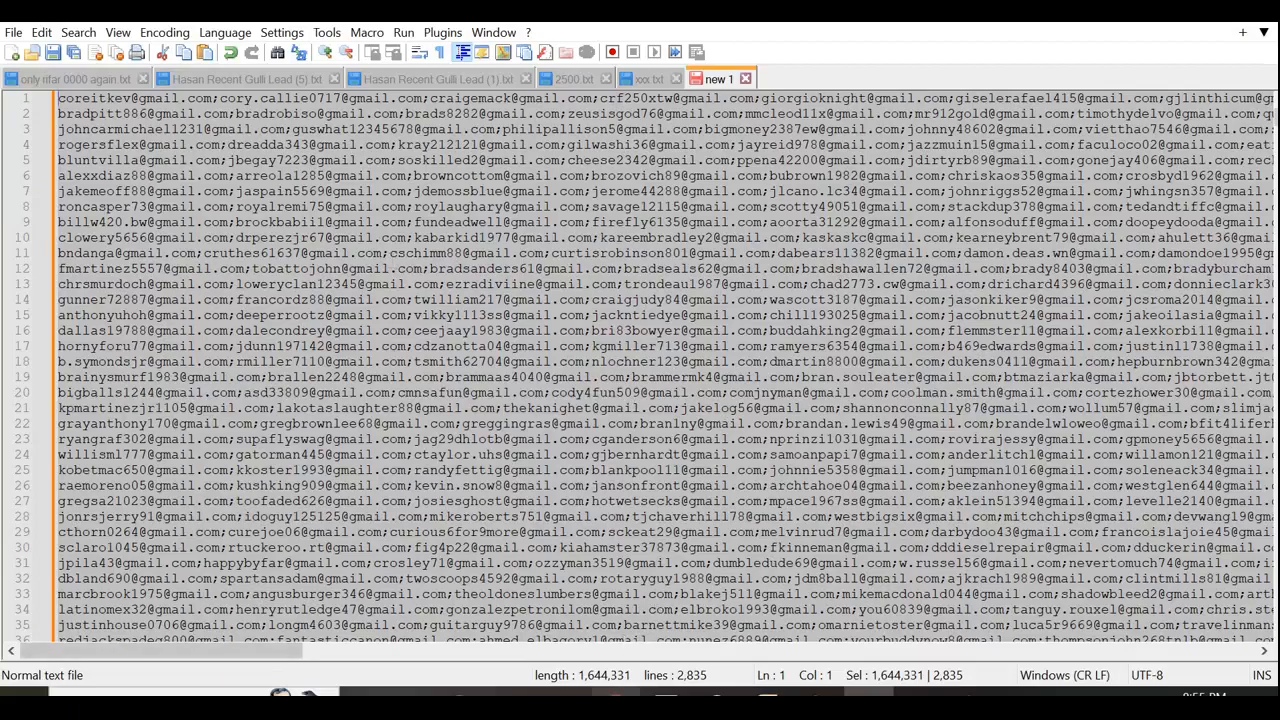
click(615, 700)
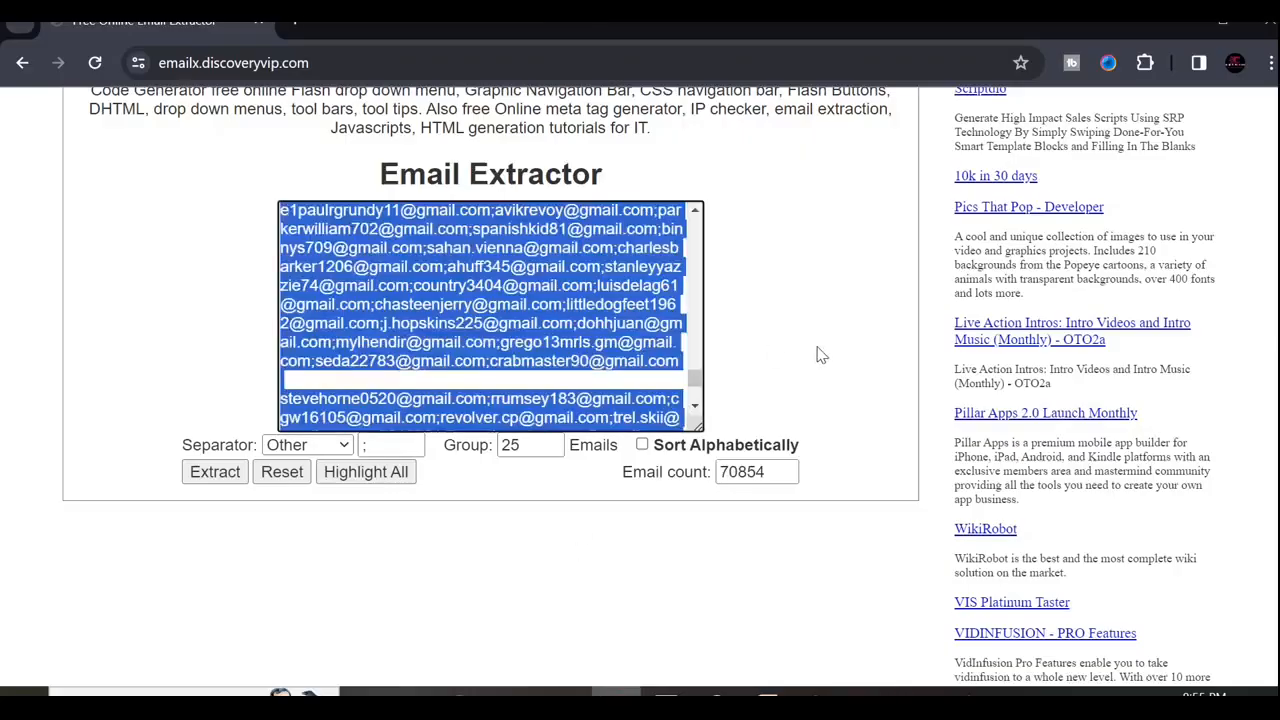
scroll(640, 387, up, 5)
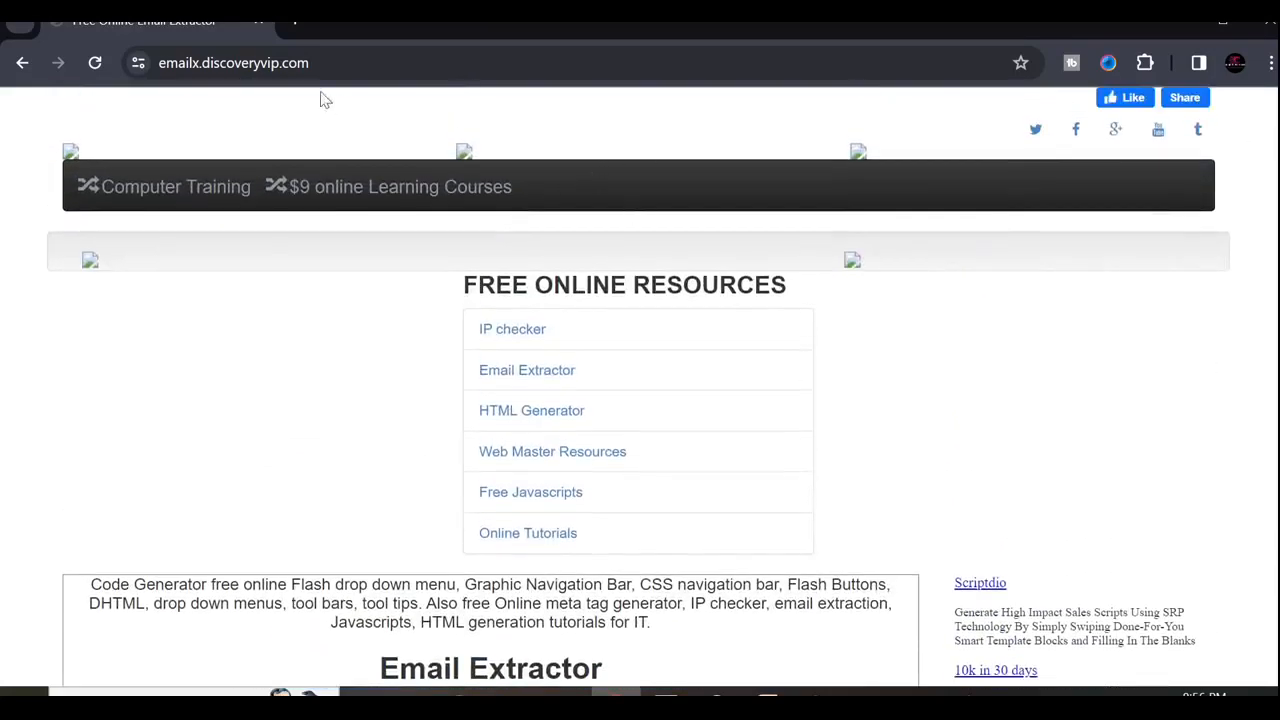
click(296, 28)
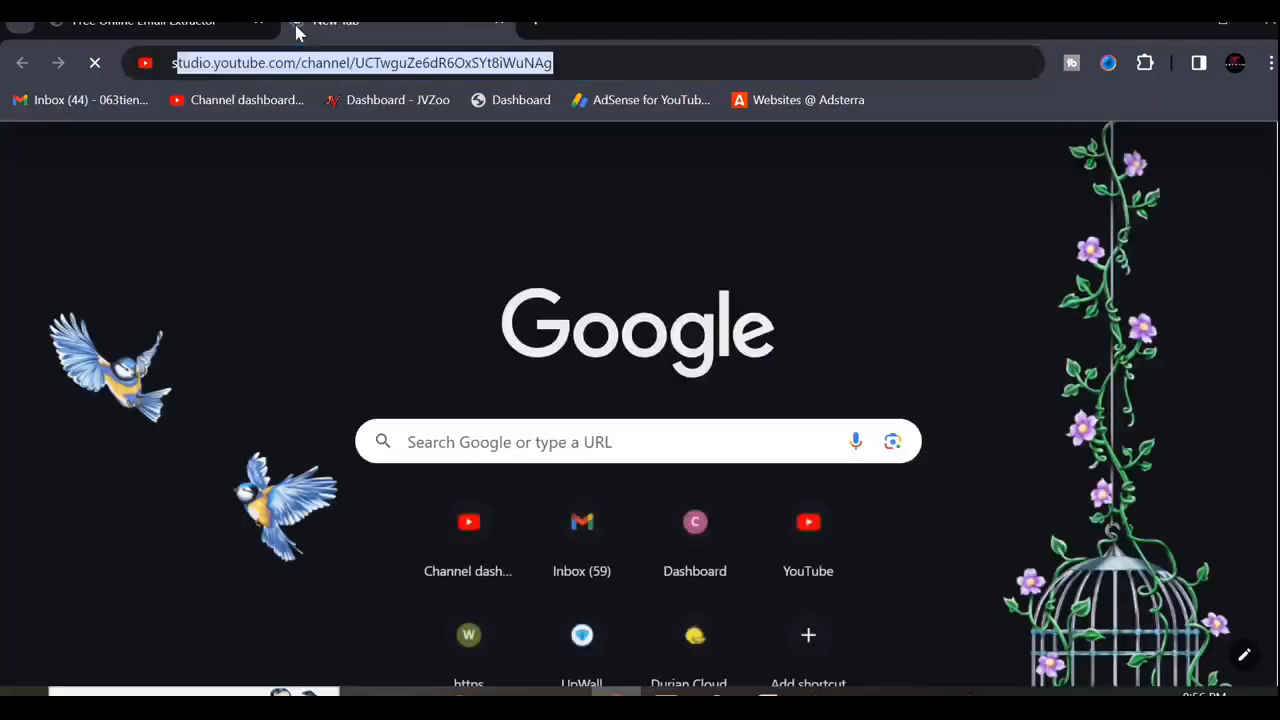
text(surf7)
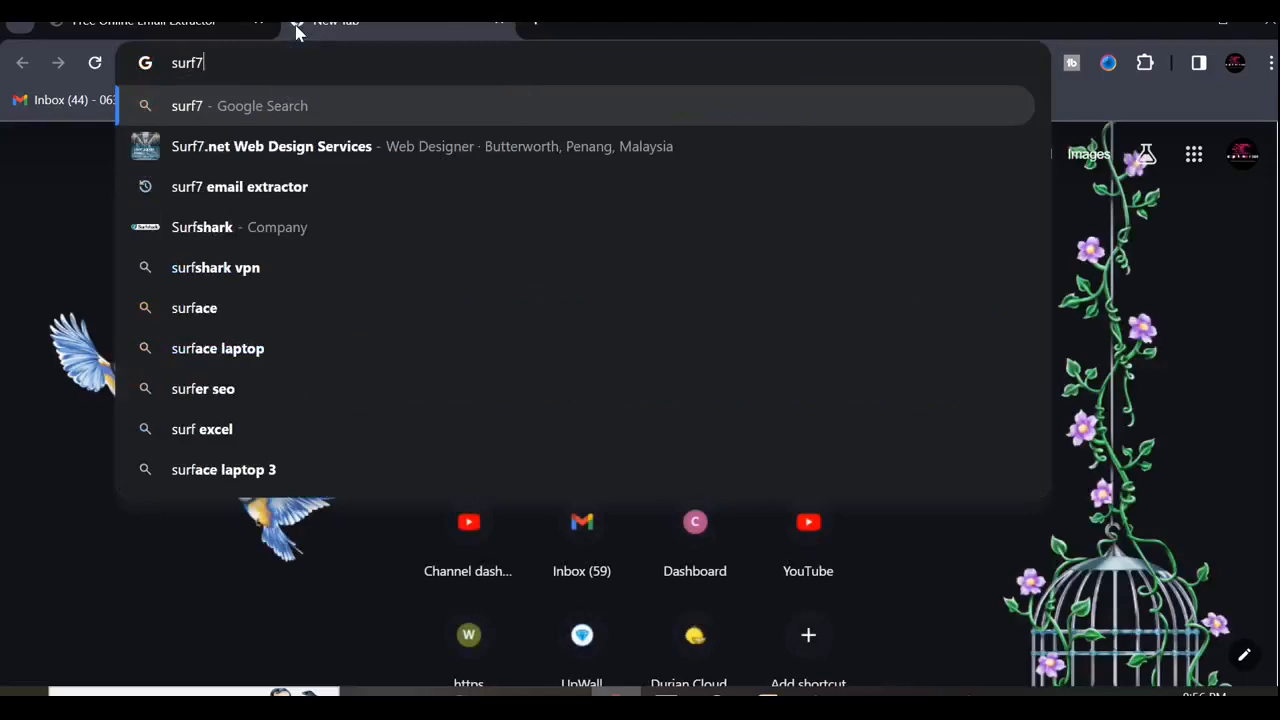
key(Return)
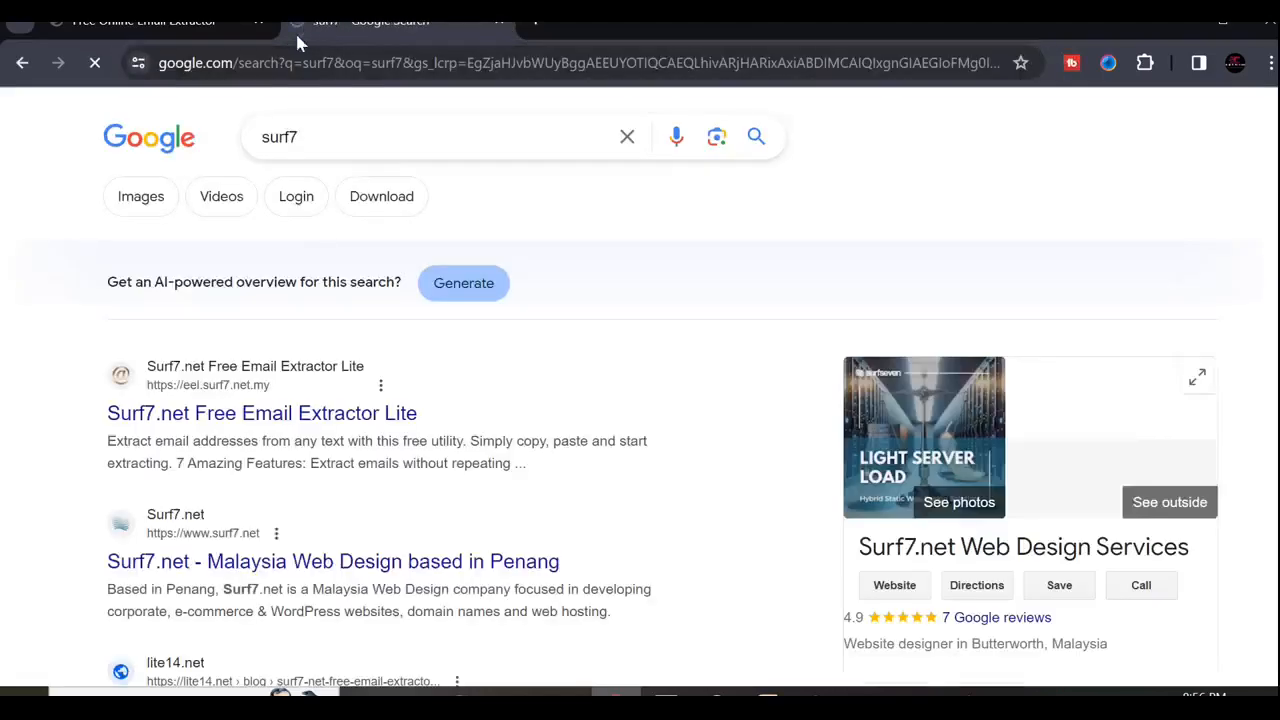
click(200, 420)
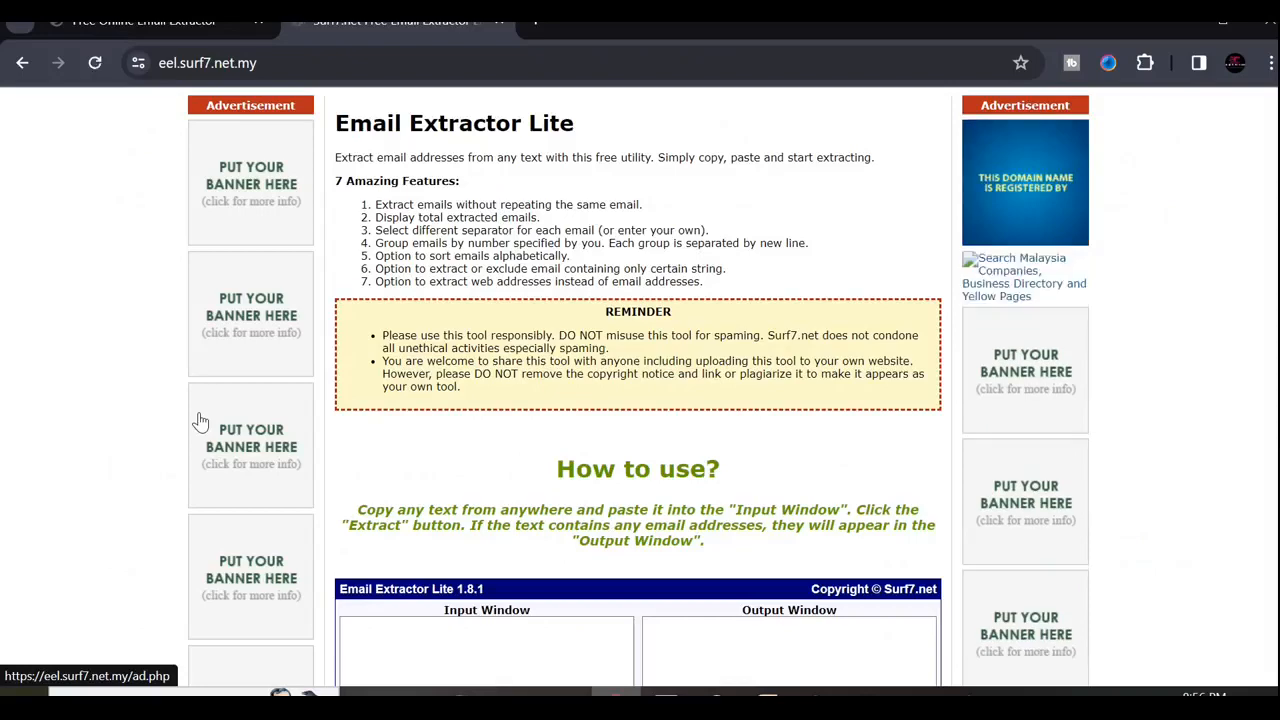
- Paste the copied address list into the Input Window of Email Extractor Lite
scroll(638, 387, down, 3)
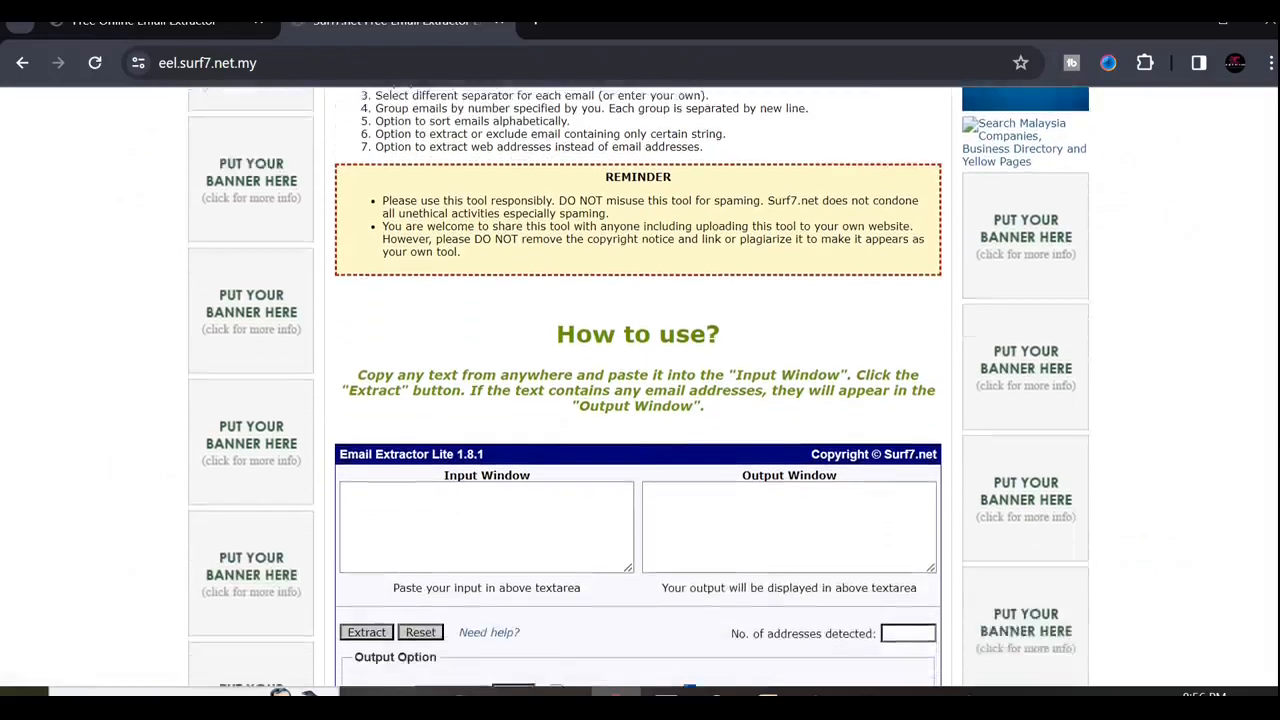
scroll(510, 420, down, 1)
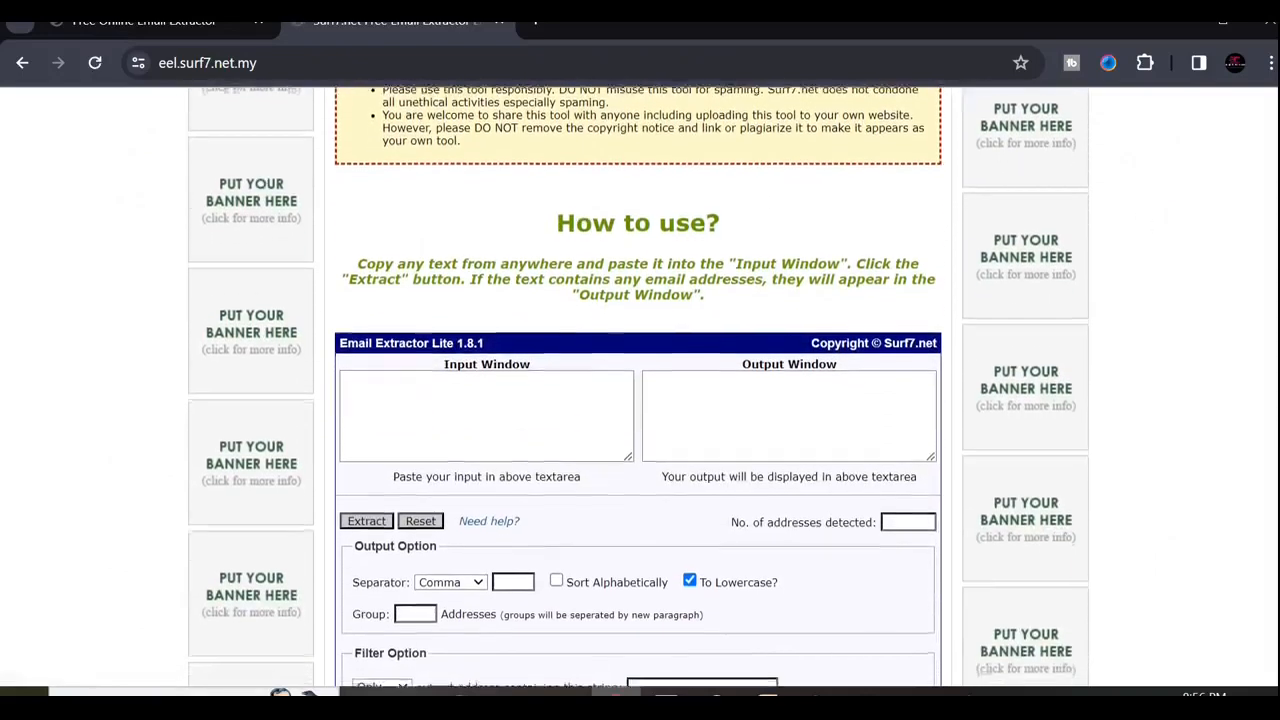
click(511, 379)
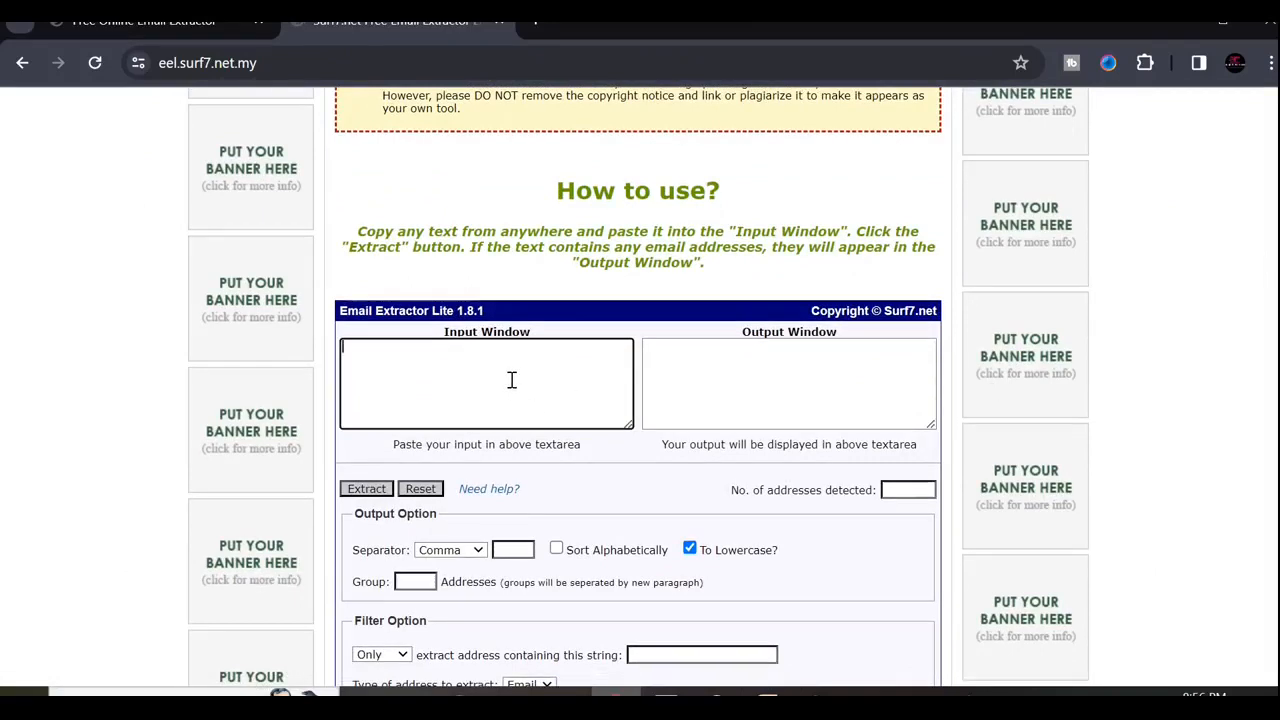
key(ctrl+v)
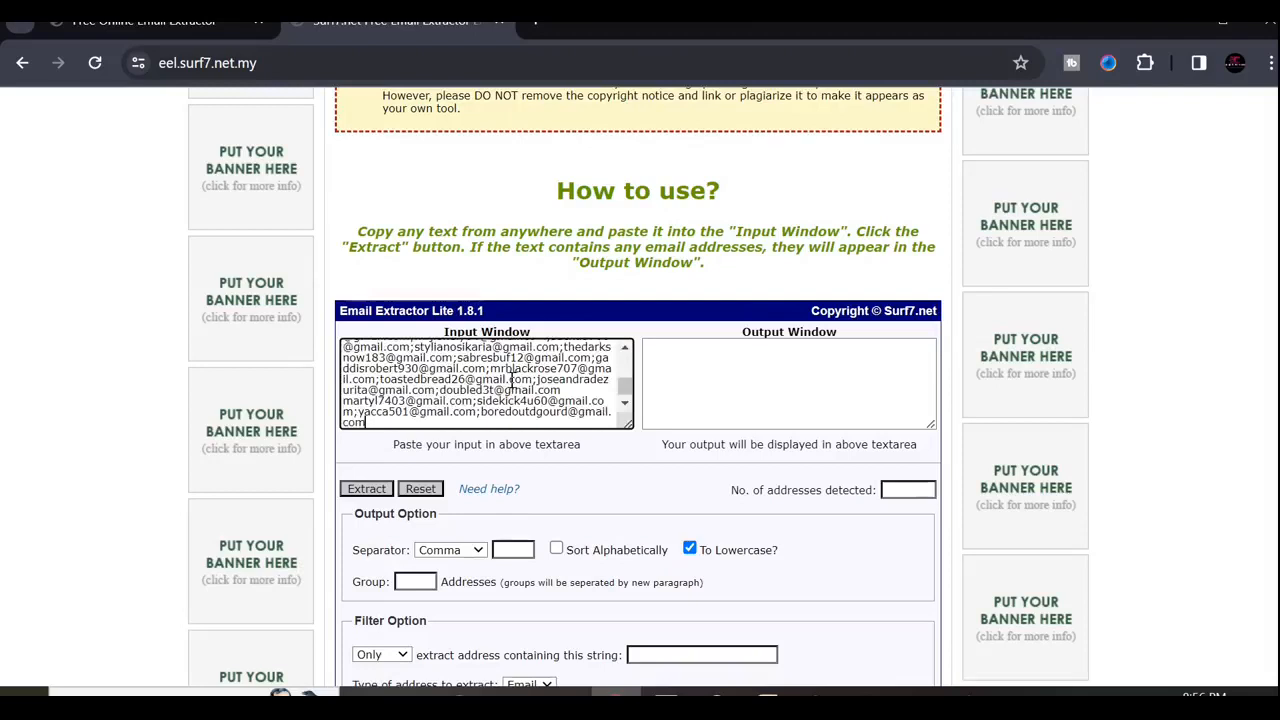
- Set the output separator to New Line, leave the group size empty and extract the addresses into the Output Window
click(476, 556)
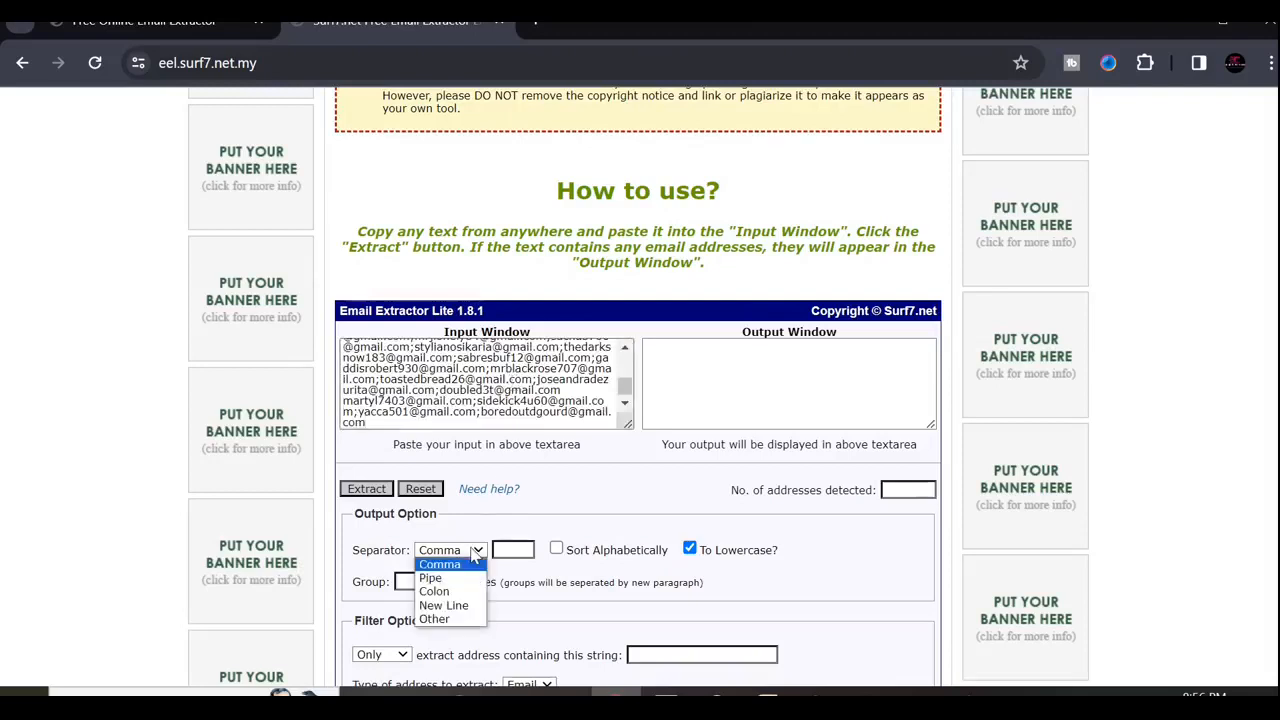
click(458, 601)
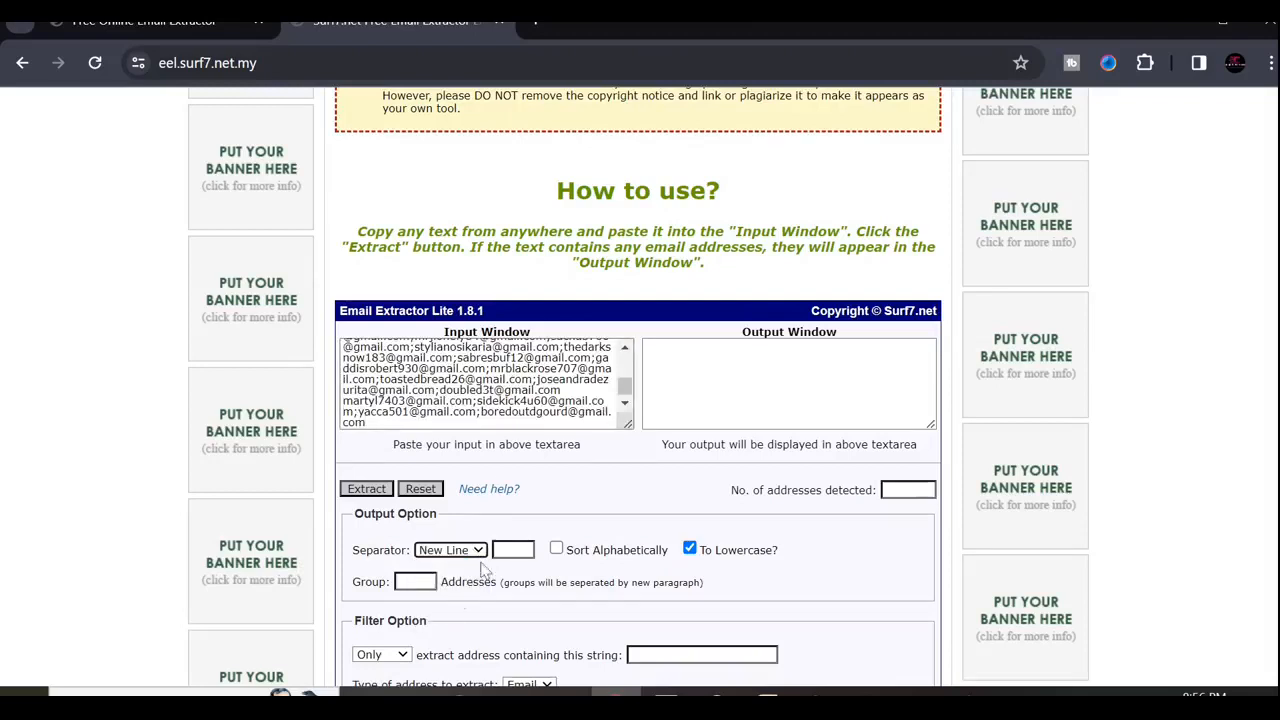
click(530, 550)
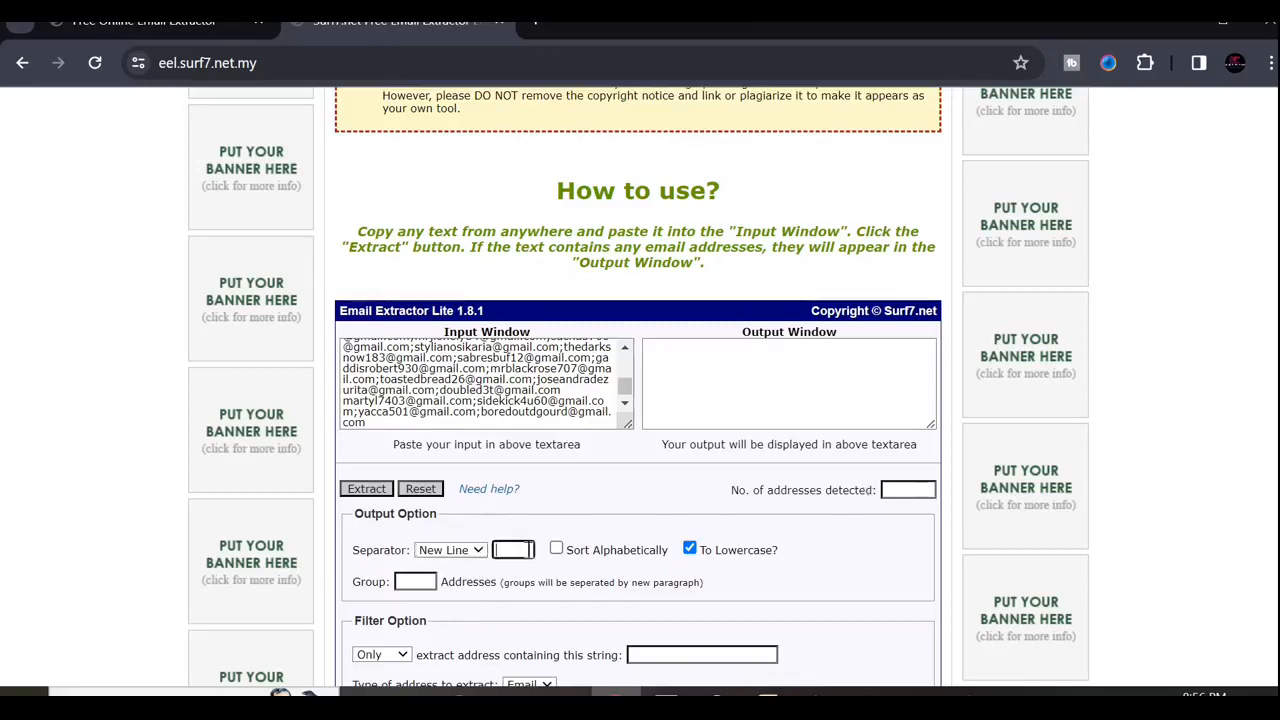
click(426, 582)
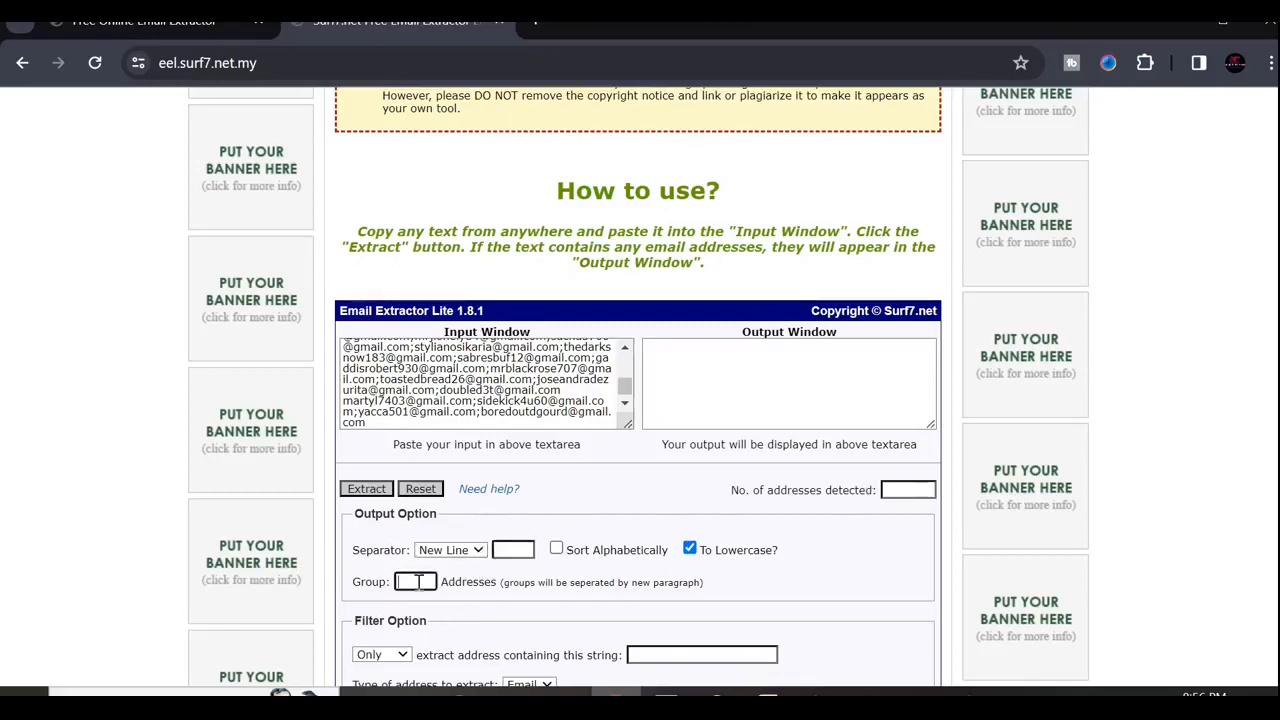
click(376, 491)
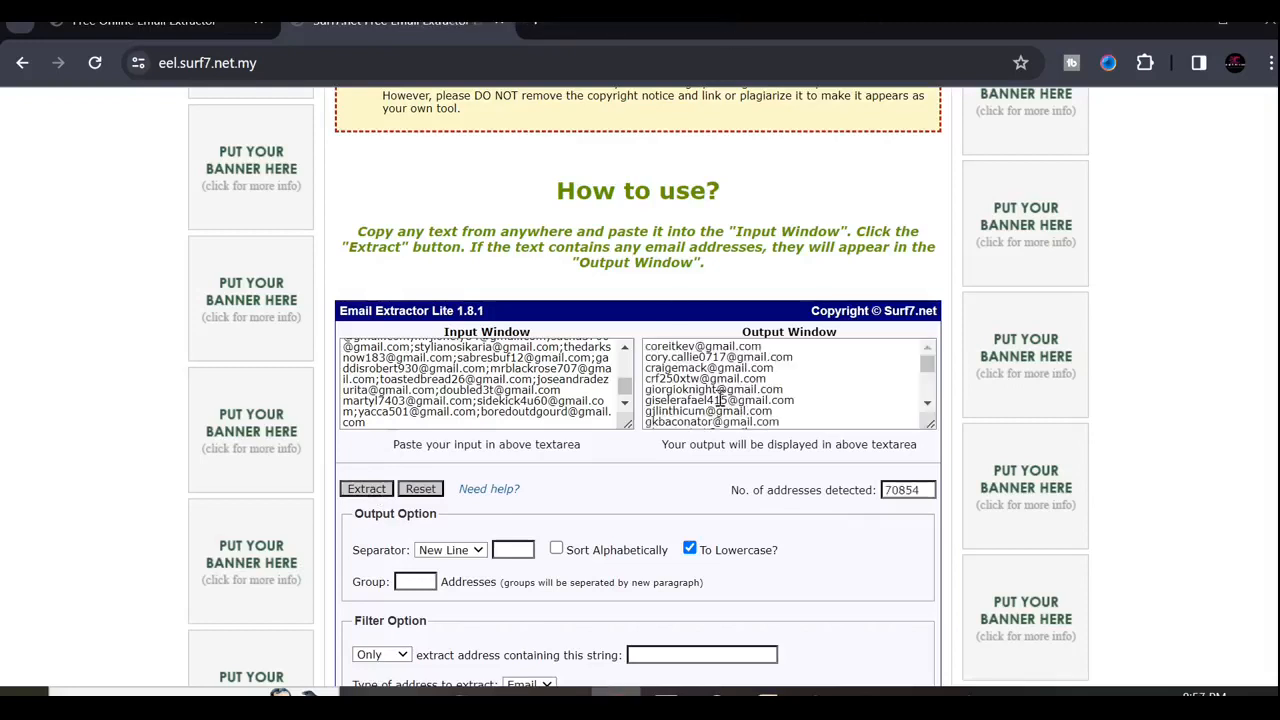
click(787, 390)
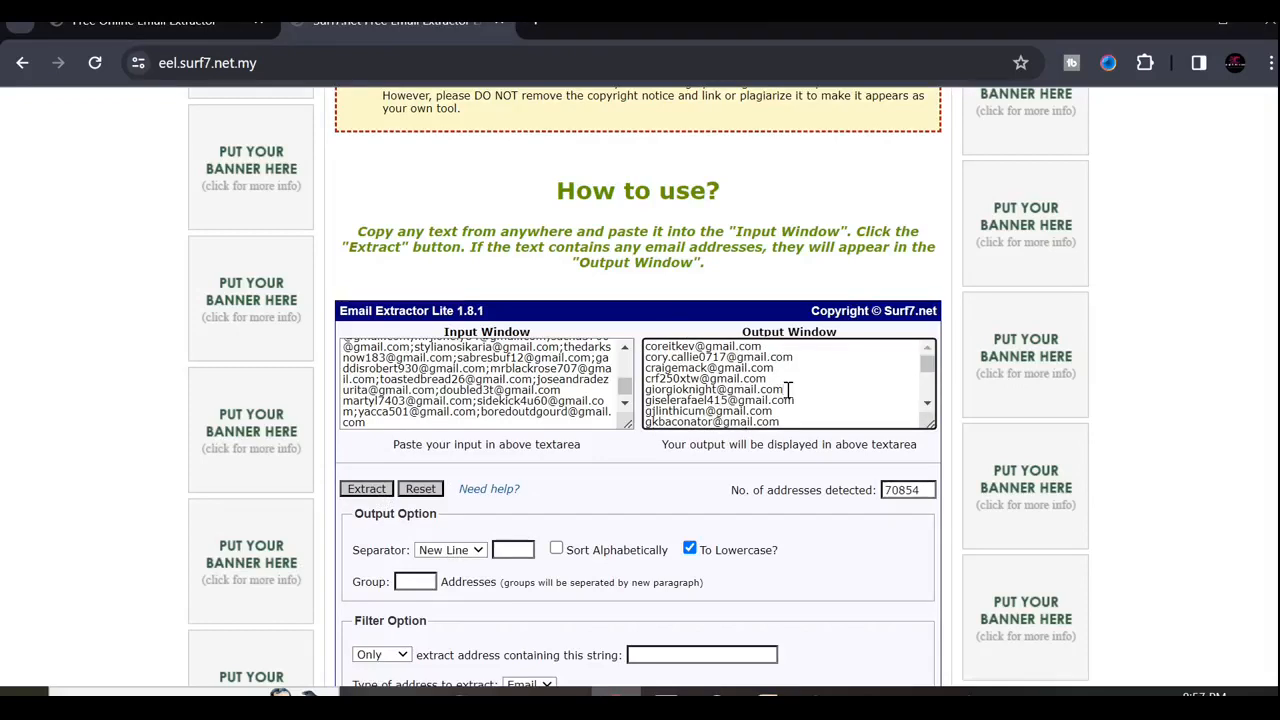
- Copy all extracted addresses from the Output Window, switch to Notepad++ and put them one per line in the new 1 document
drag(368, 390, 416, 347)
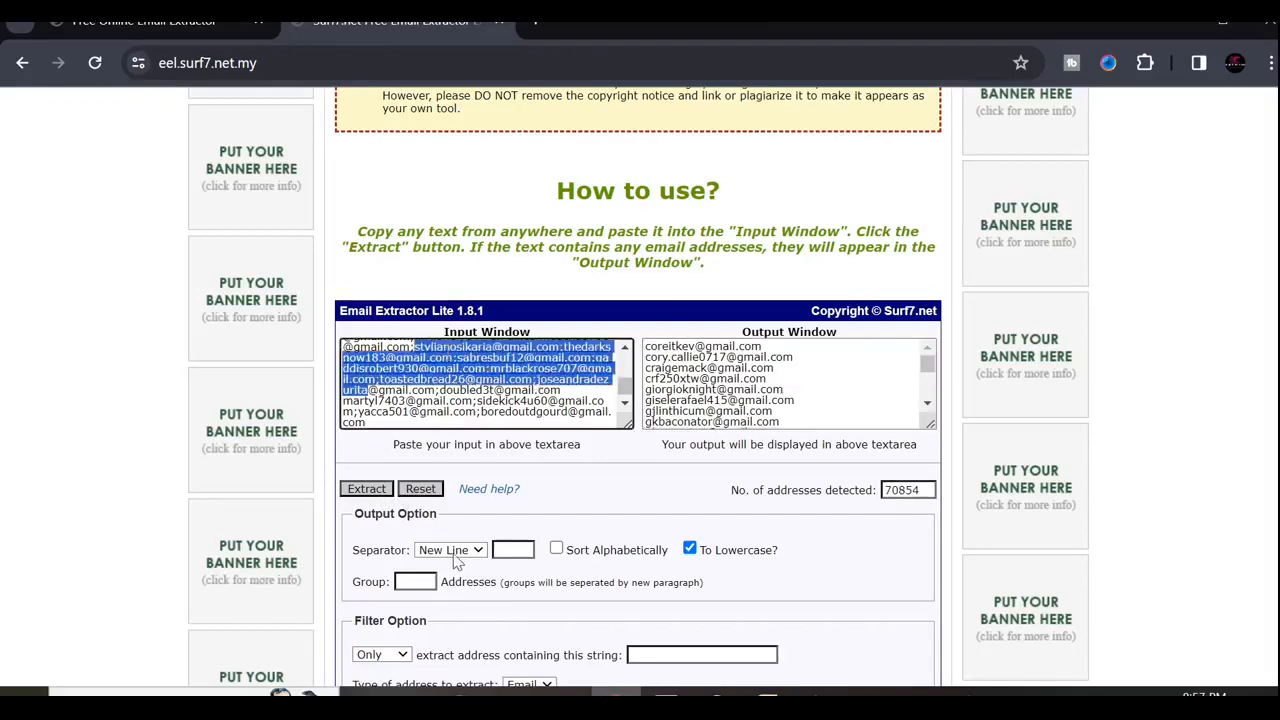
click(766, 400)
key(ctrl+a)
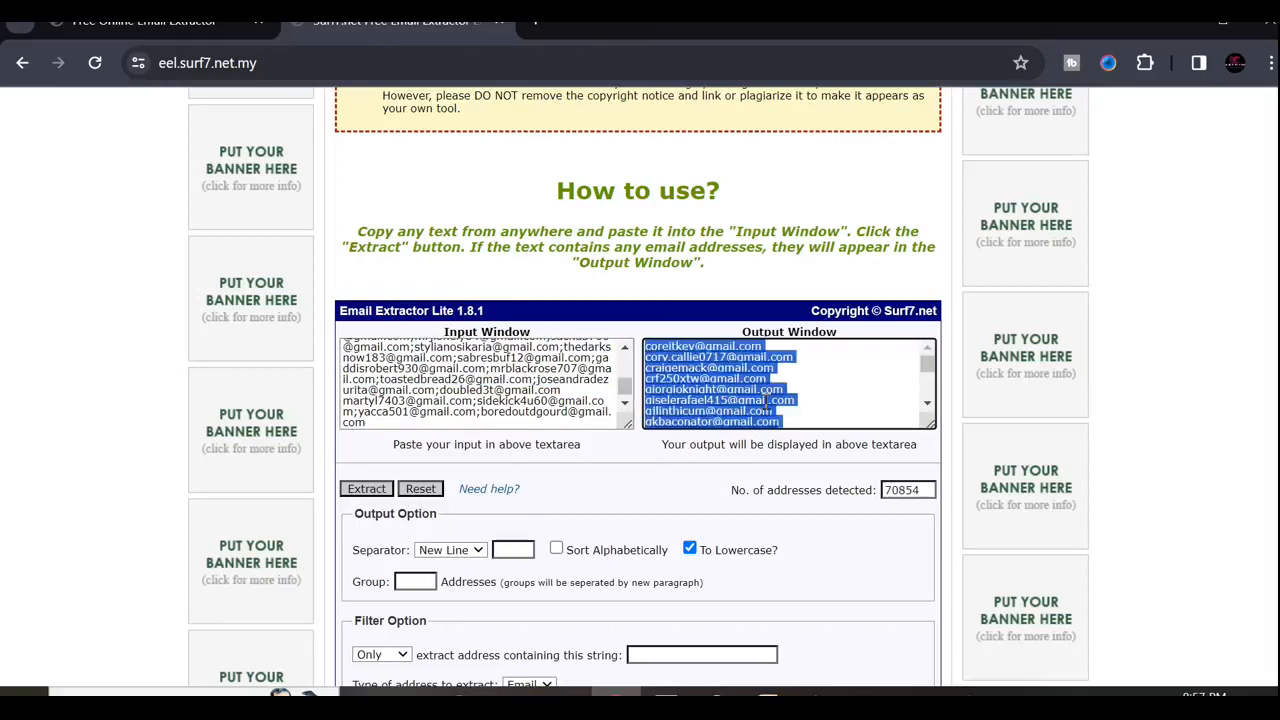
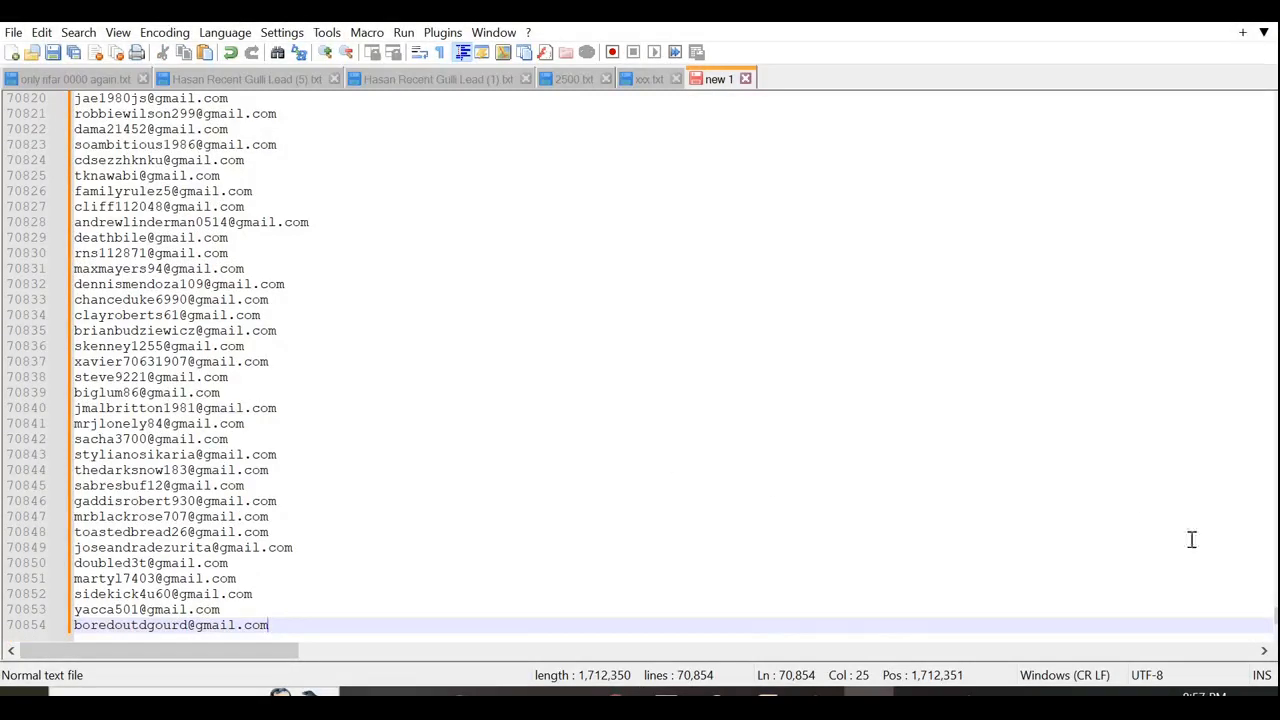
drag(1276, 615, 1276, 296)
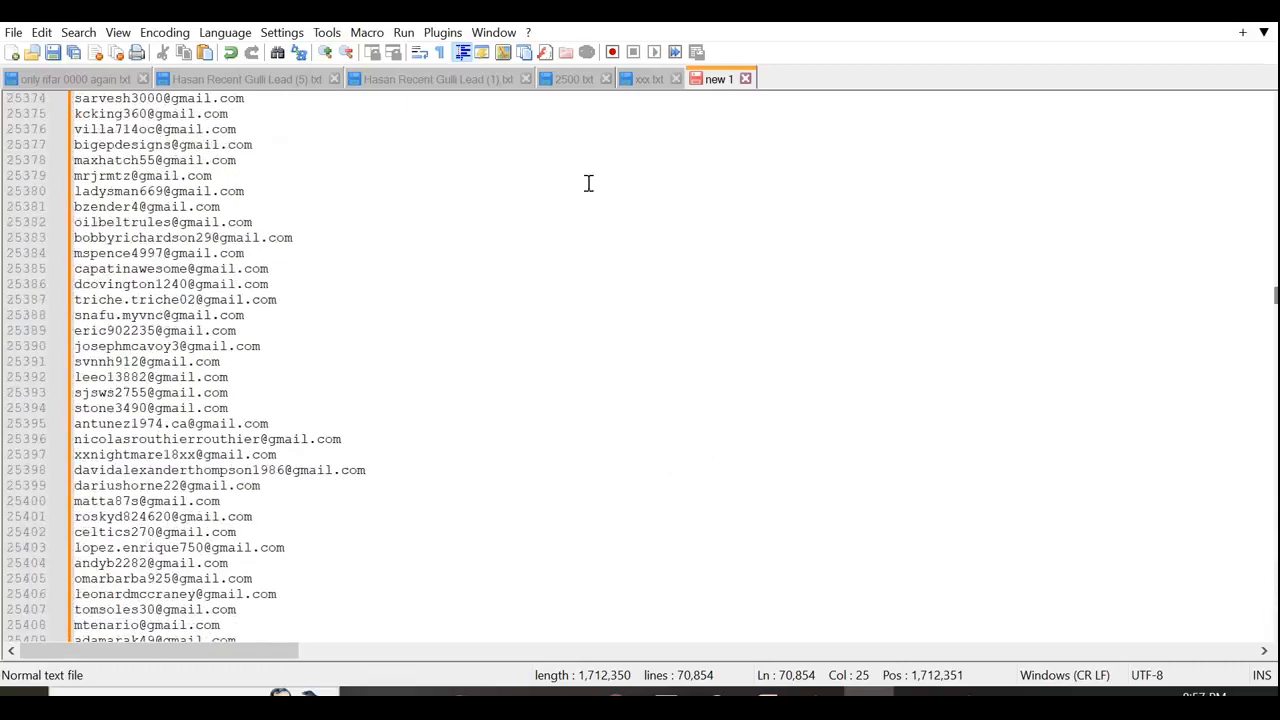
- Look through the other open address lists, including both Recent Gulli Lead files, 2500.txt and only rifar 0000 again.txt
click(463, 84)
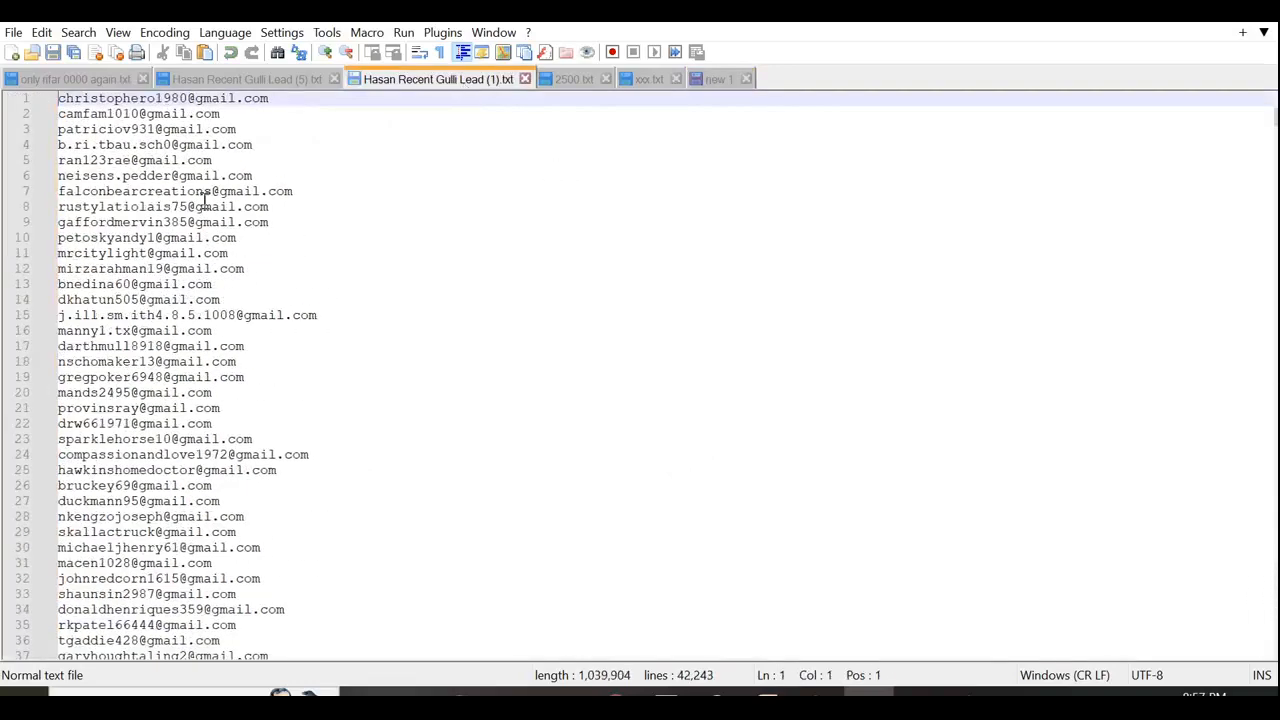
click(238, 84)
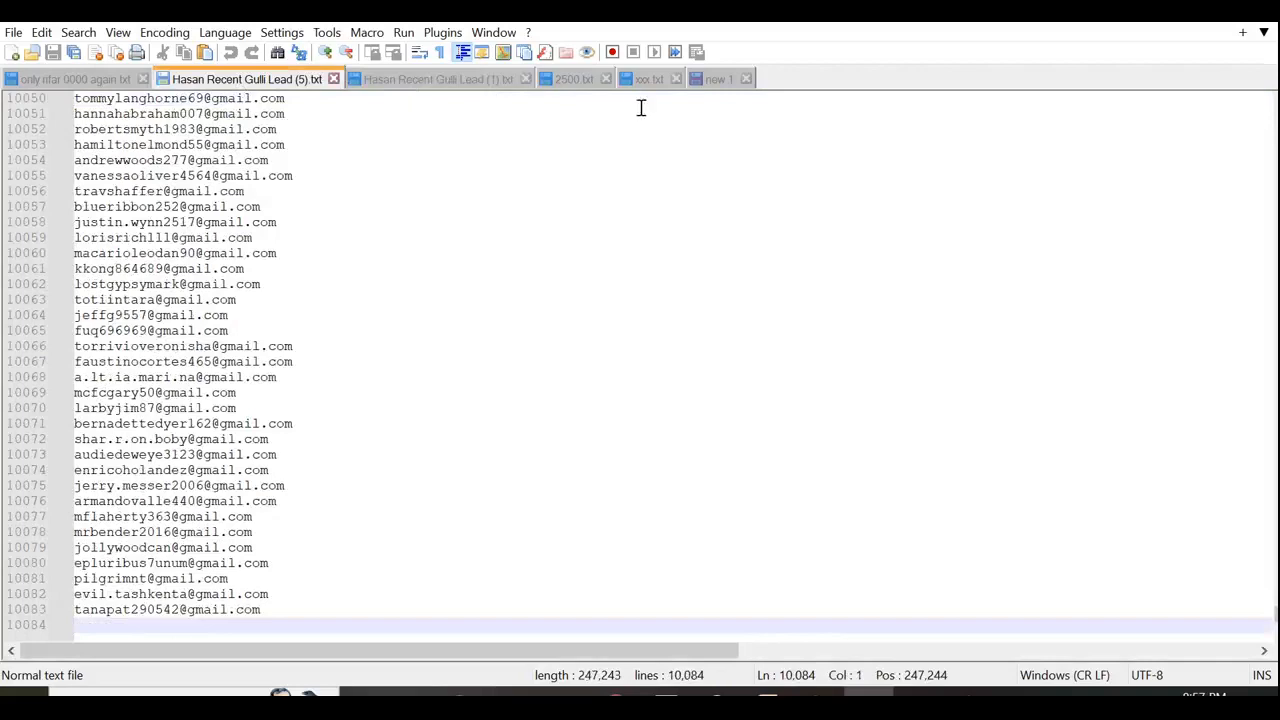
click(580, 87)
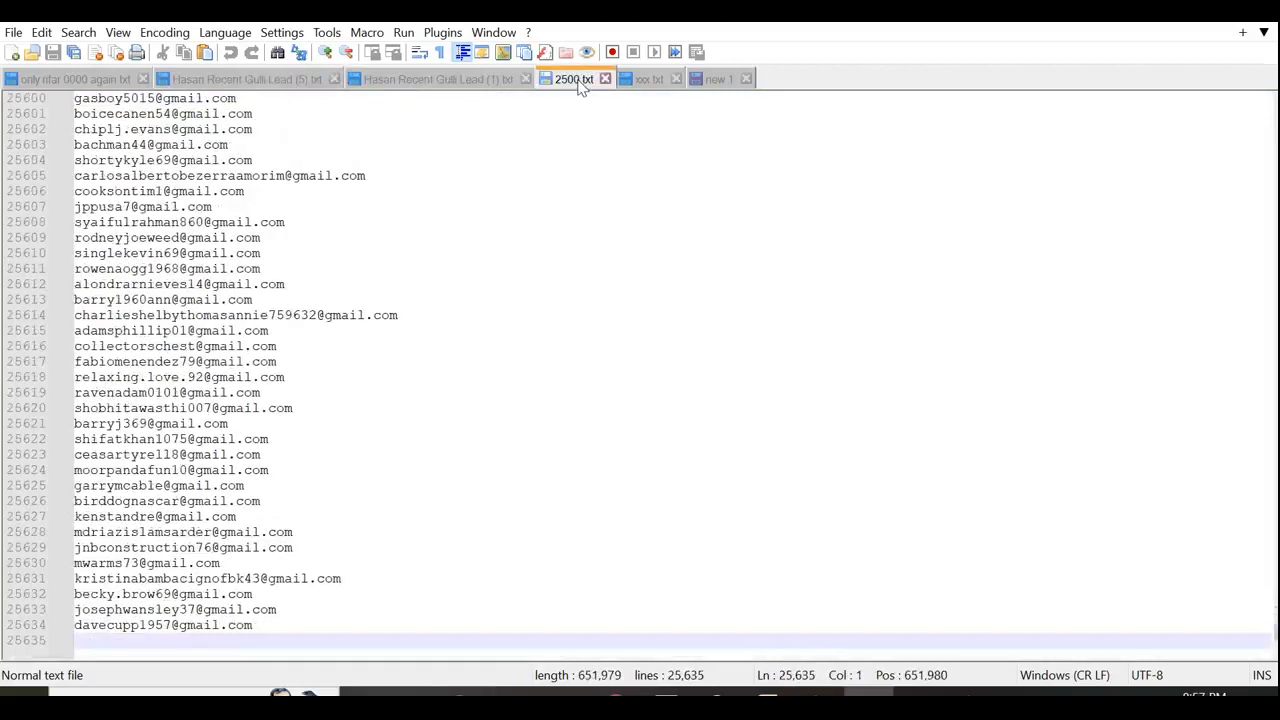
click(75, 80)
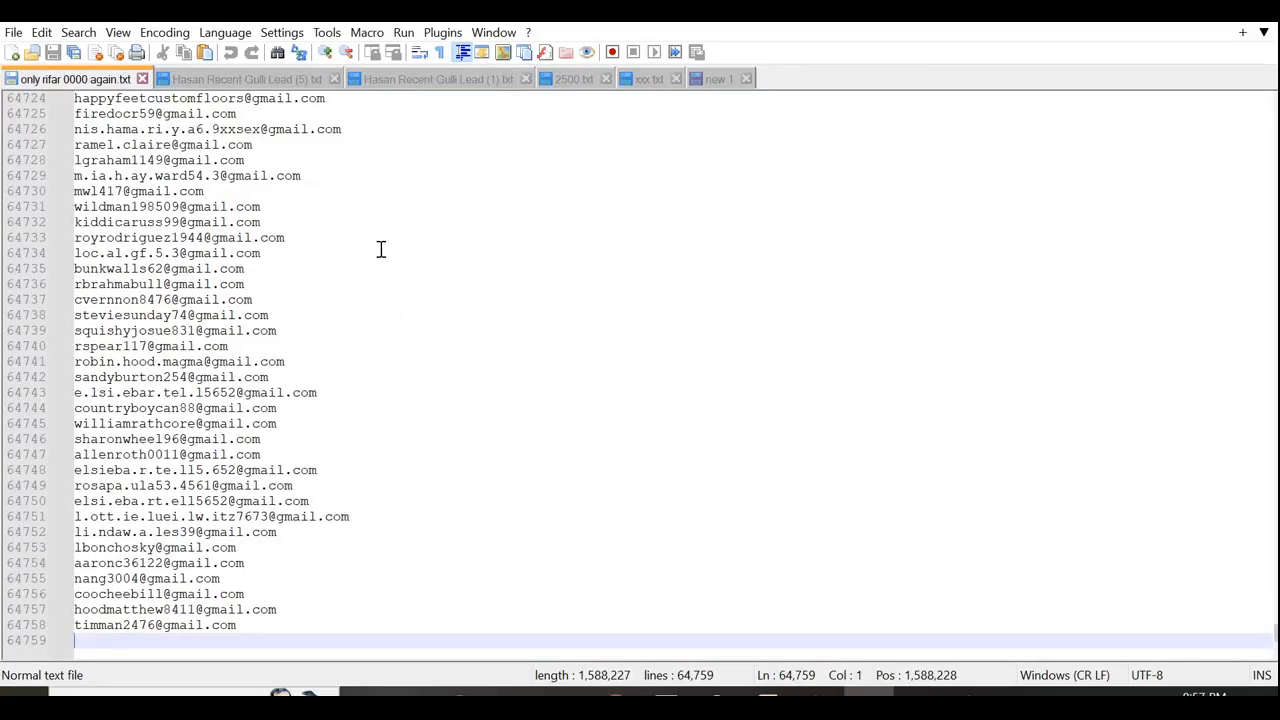
click(440, 79)
- Copy the whole Recent Gulli Lead (5) list and insert it after line 19 of the Recent Gulli Lead (1) list
click(253, 84)
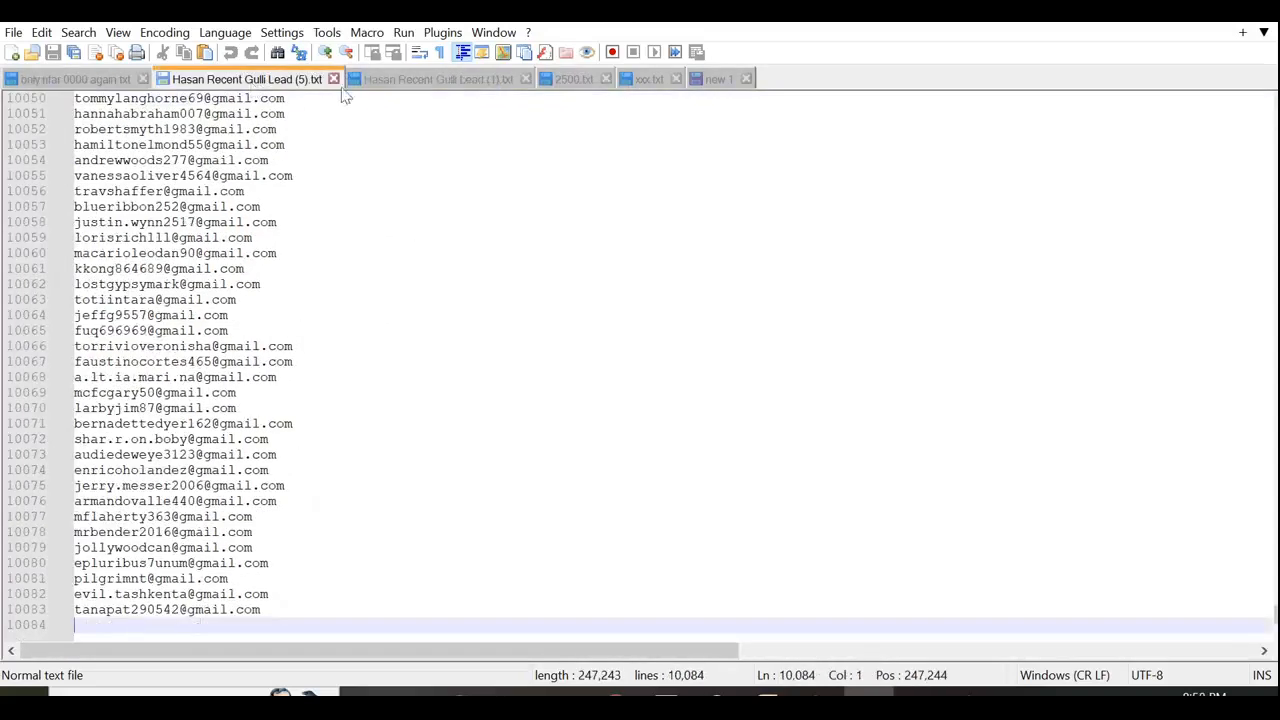
click(447, 85)
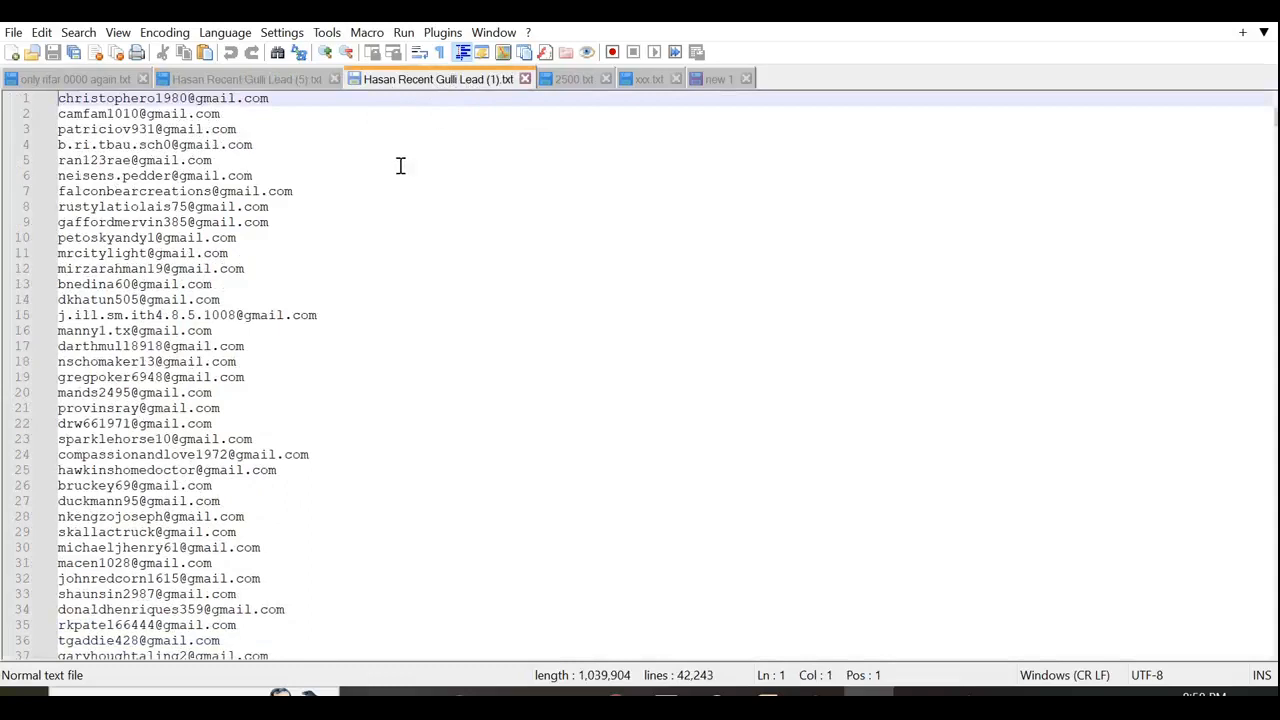
double_click(224, 240)
drag(226, 250, 423, 514)
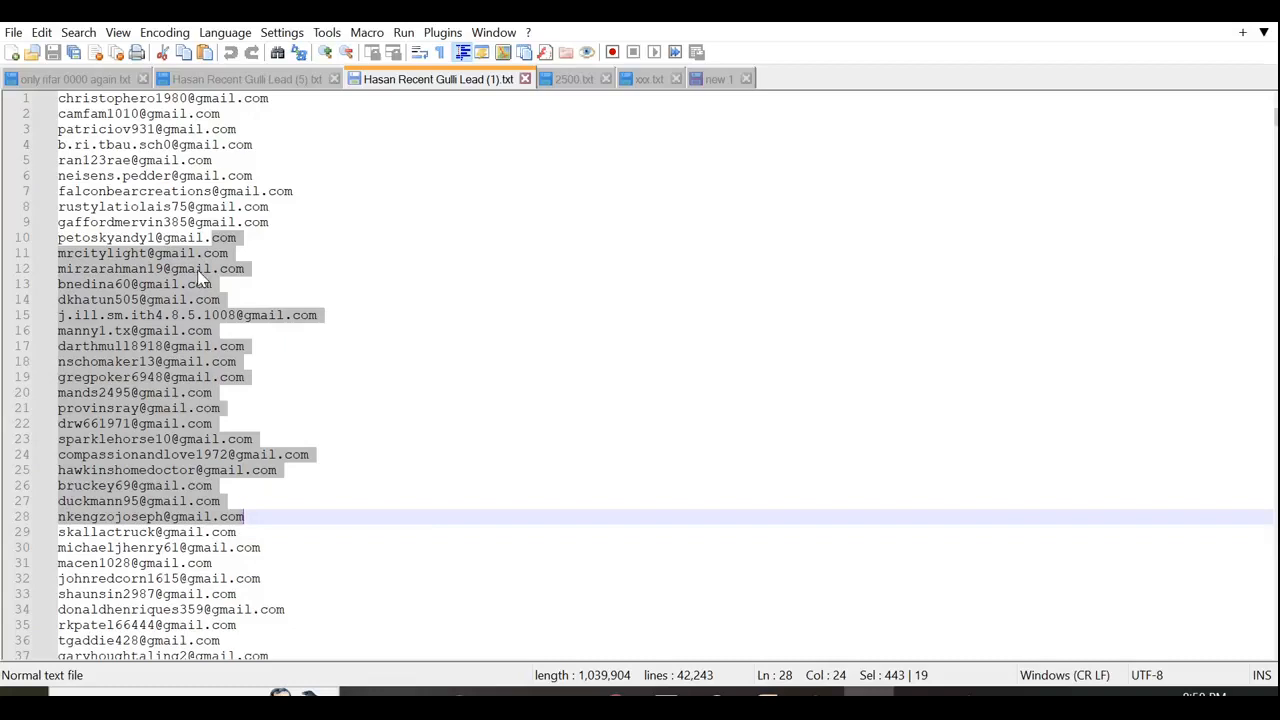
click(336, 250)
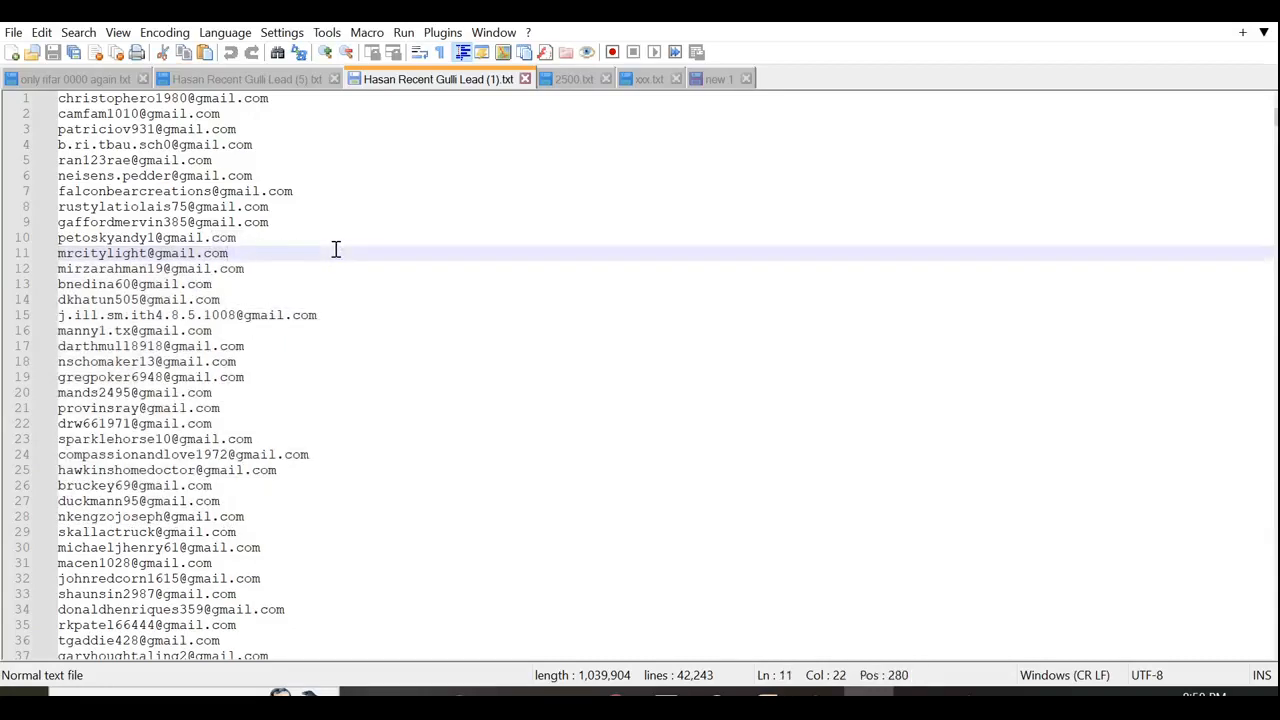
click(522, 262)
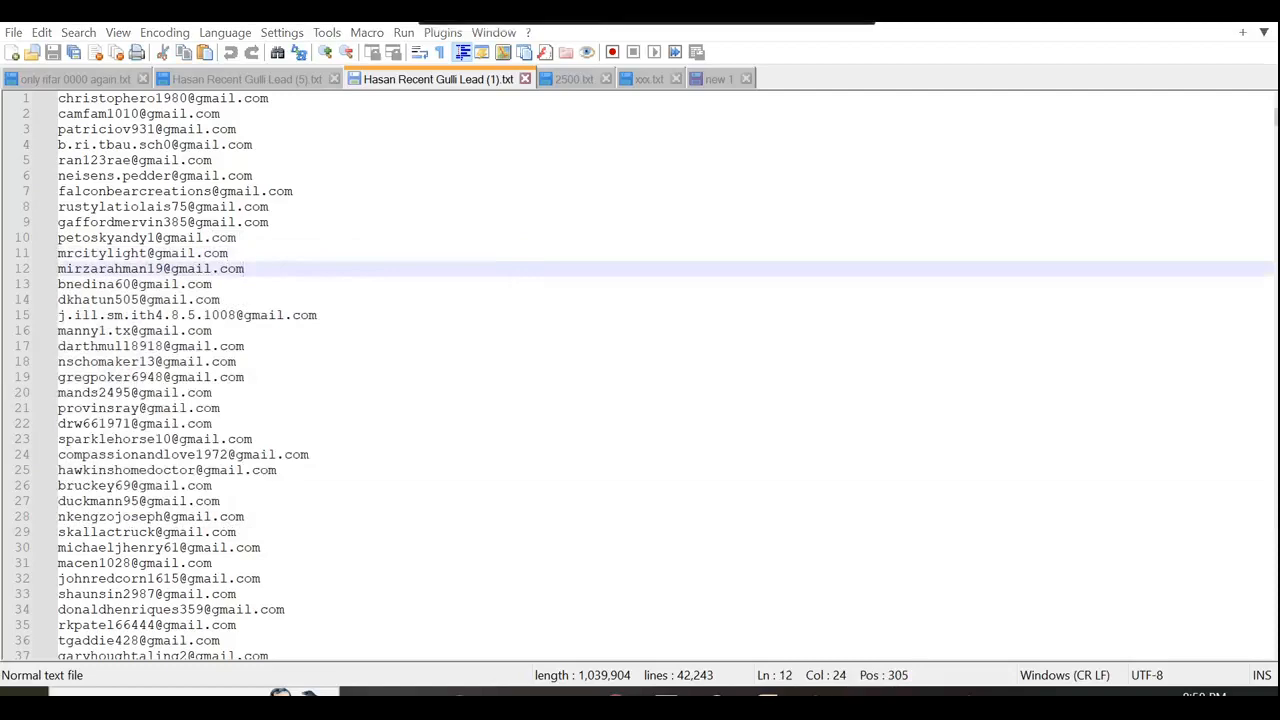
key(ctrl+v)
click(576, 398)
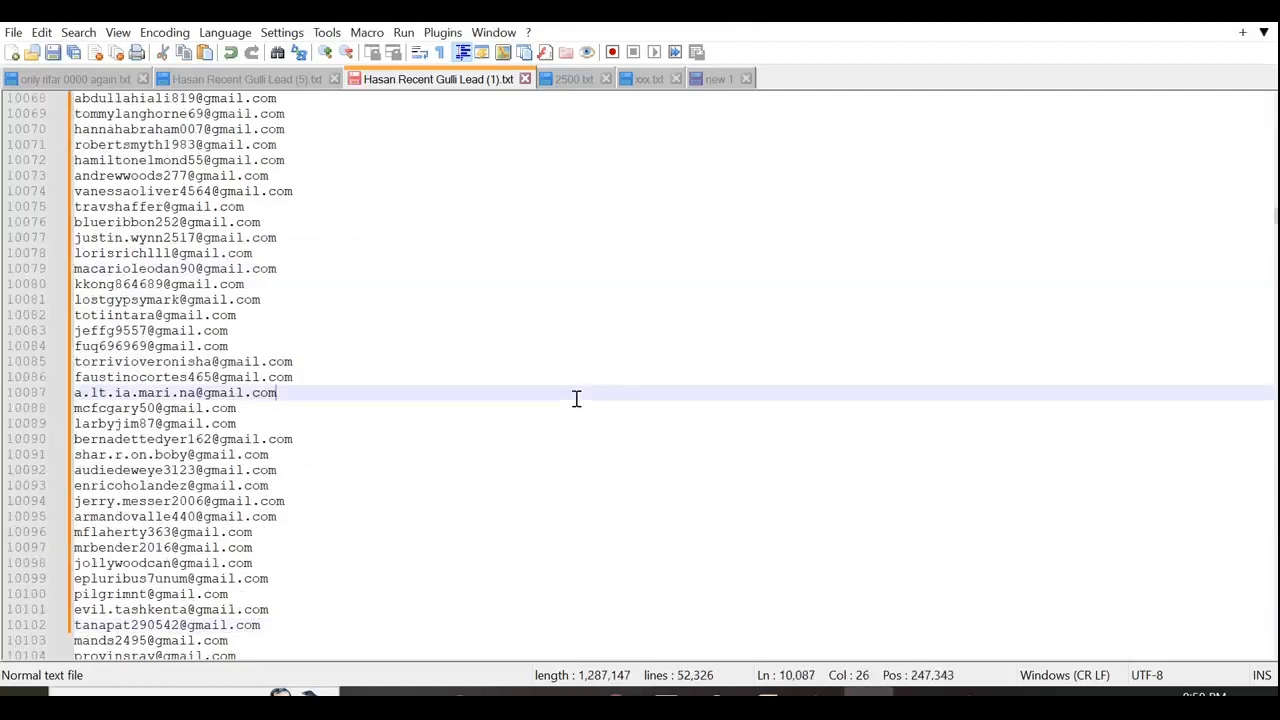
- Copy the entire combined address list, switch to Excel and paste it into column A of Sheet1 starting at A1
key(ctrl+a)
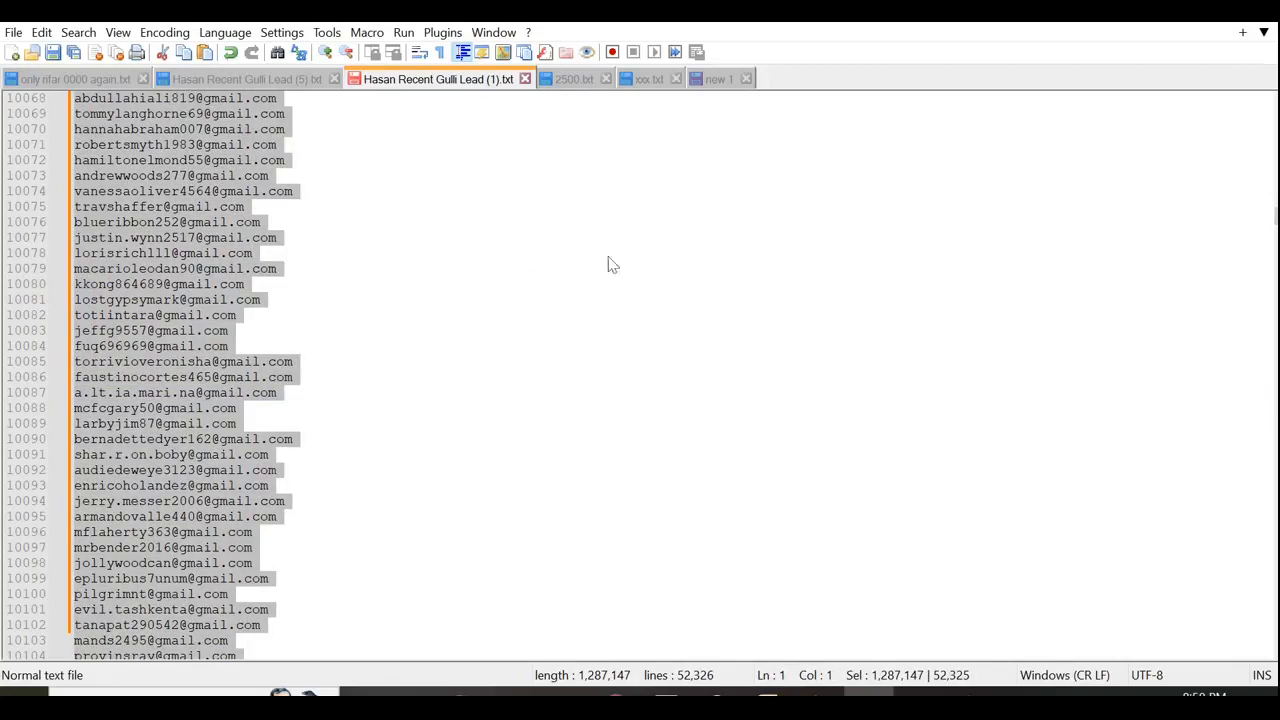
key(alt+Tab)
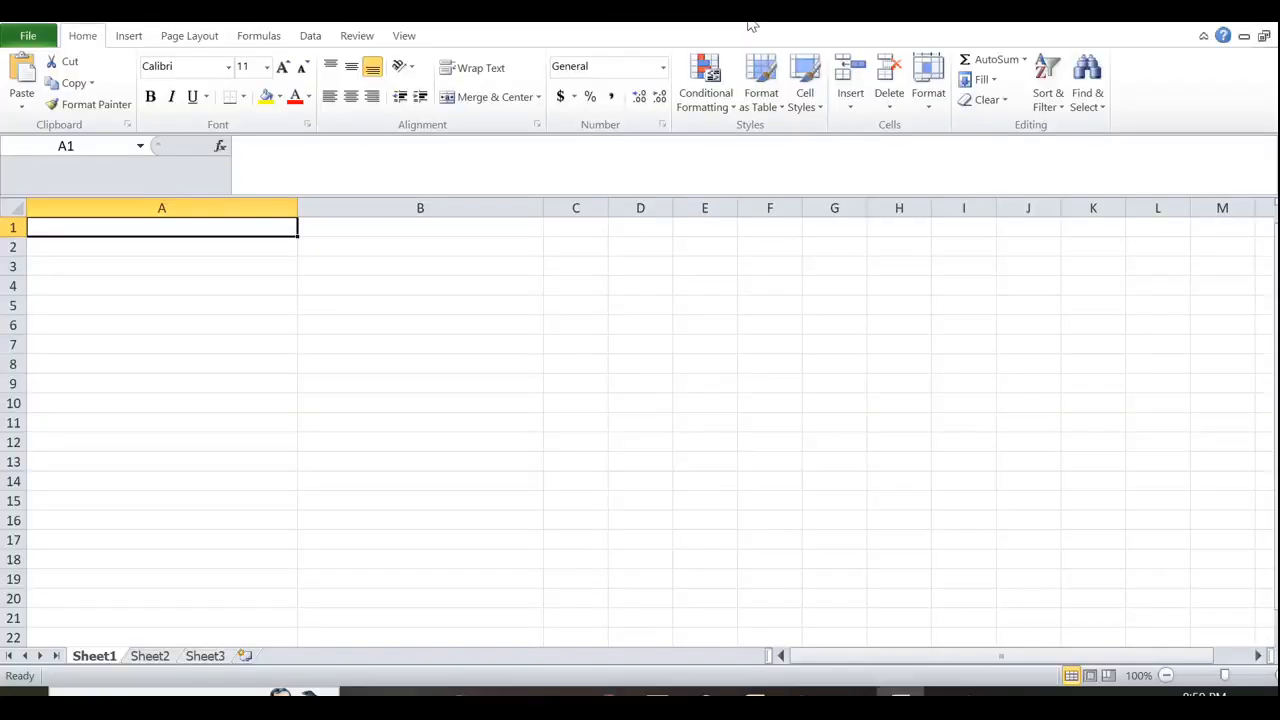
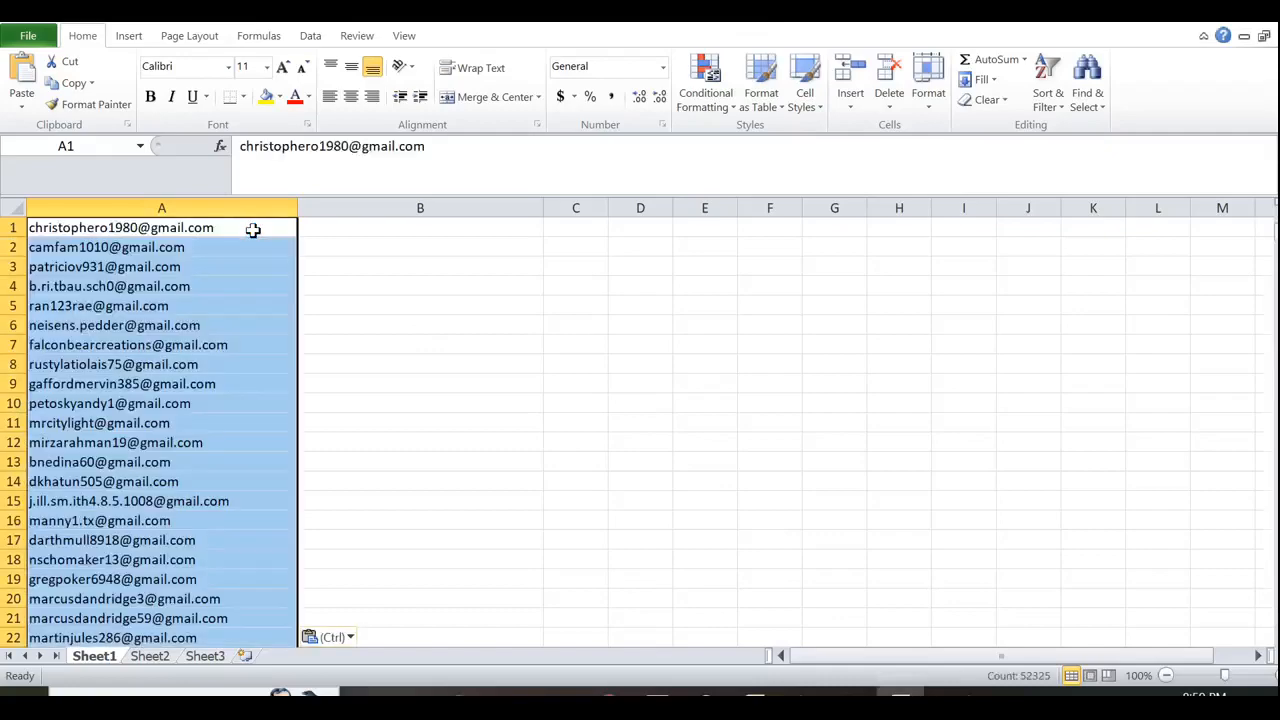
drag(1275, 234, 1275, 367)
click(392, 378)
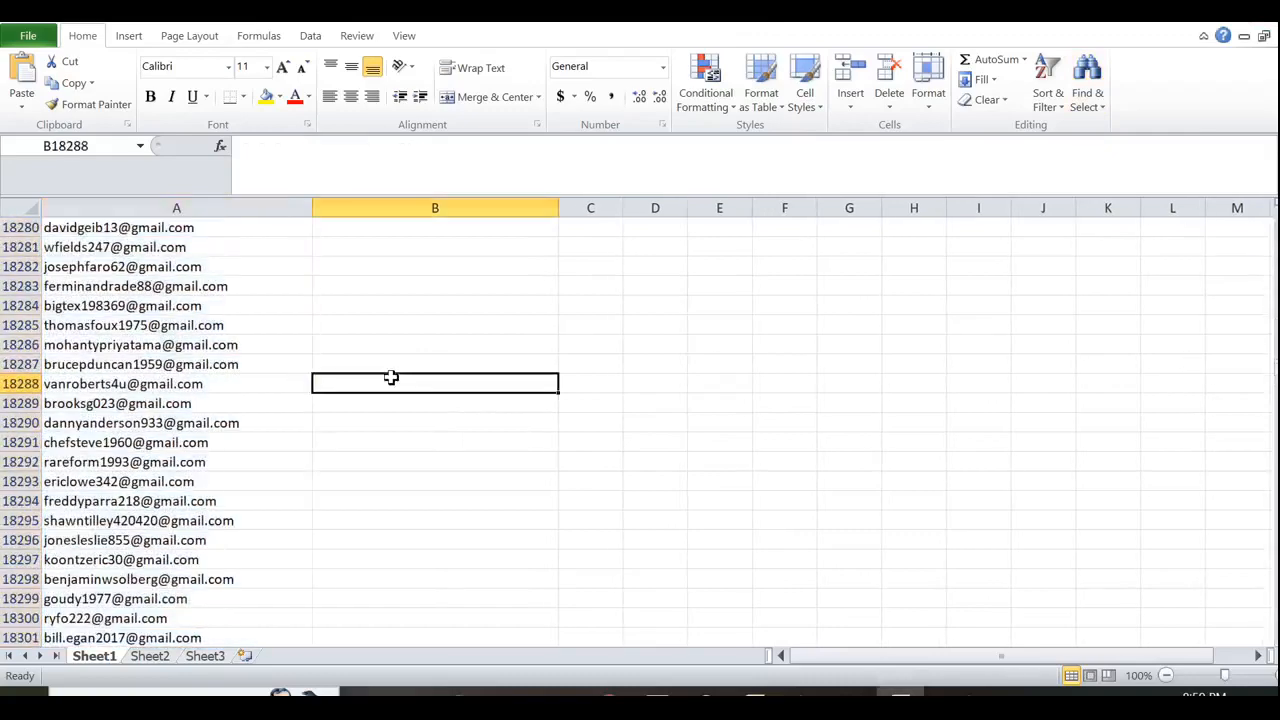
- Remove the duplicate addresses from the whole list in column A, treating the data as having no headers
click(233, 342)
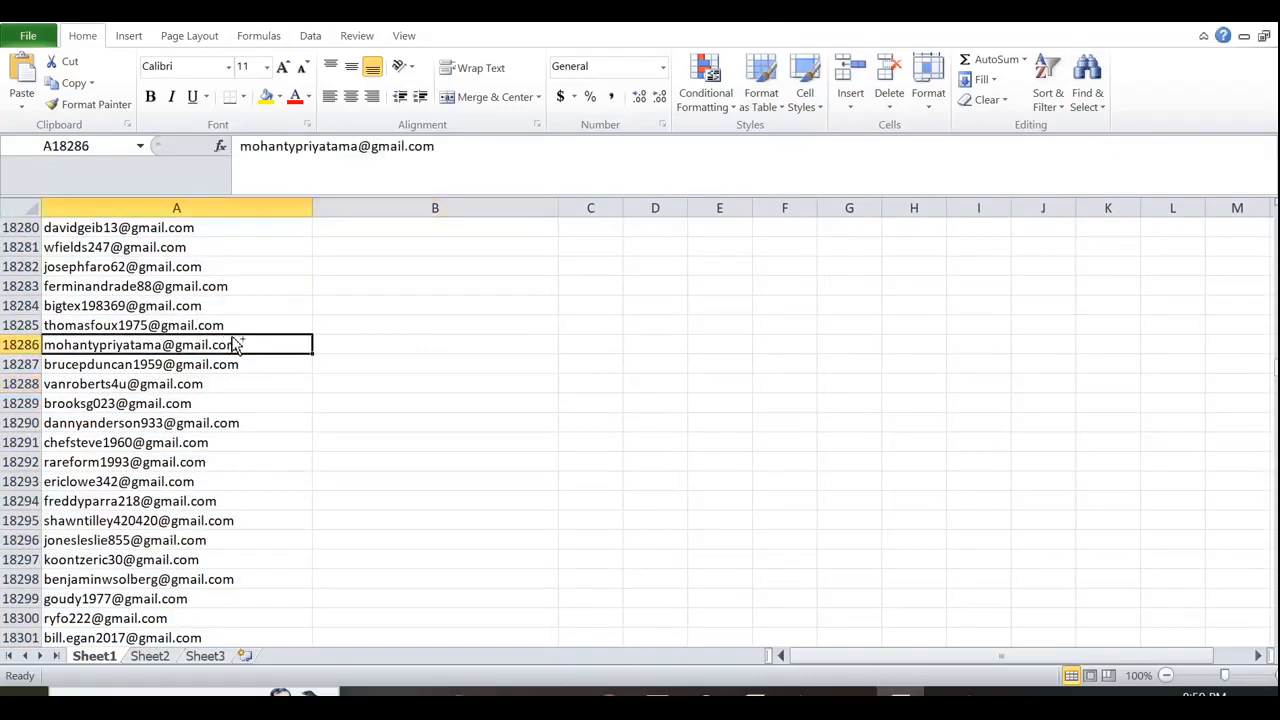
key(ctrl+a)
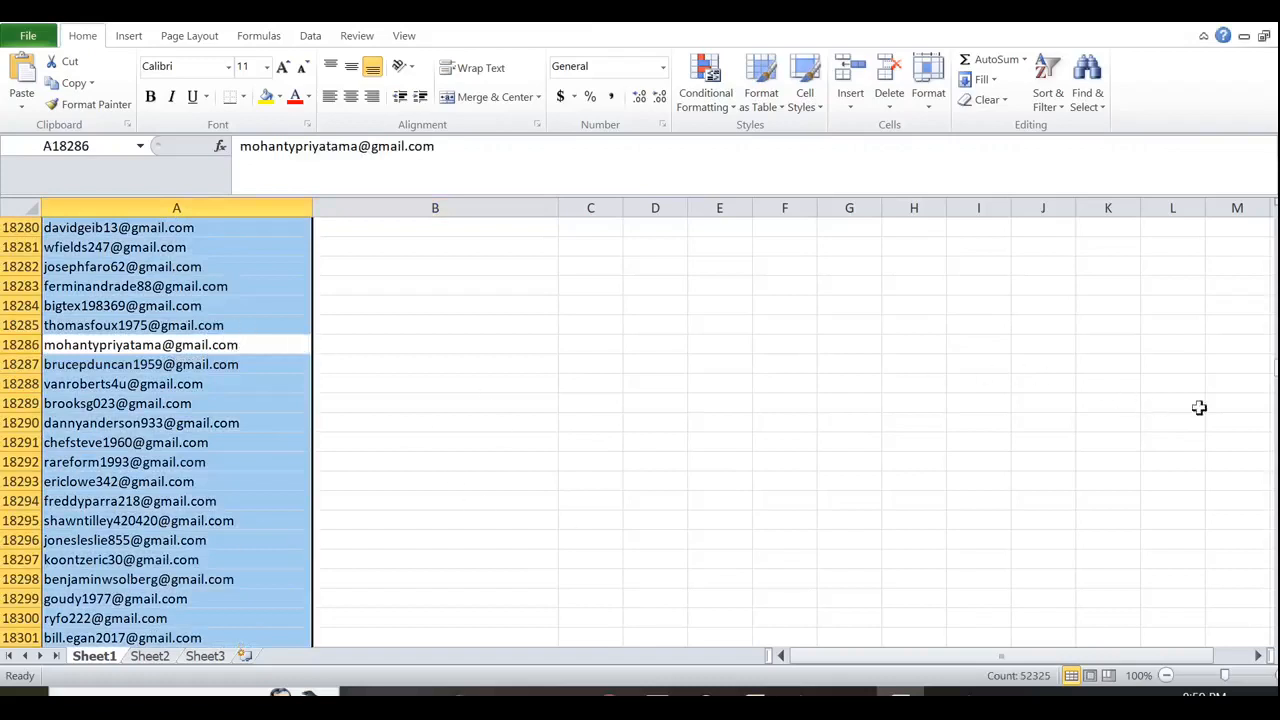
drag(1277, 370, 1277, 388)
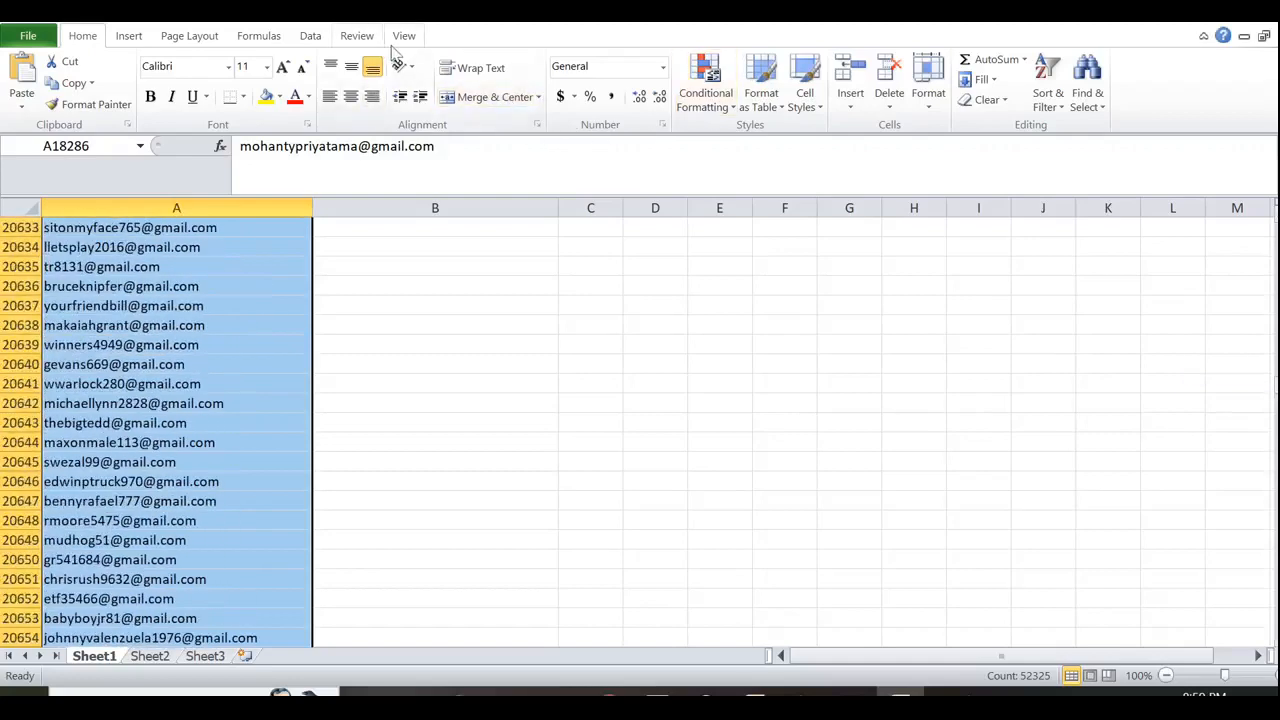
click(312, 40)
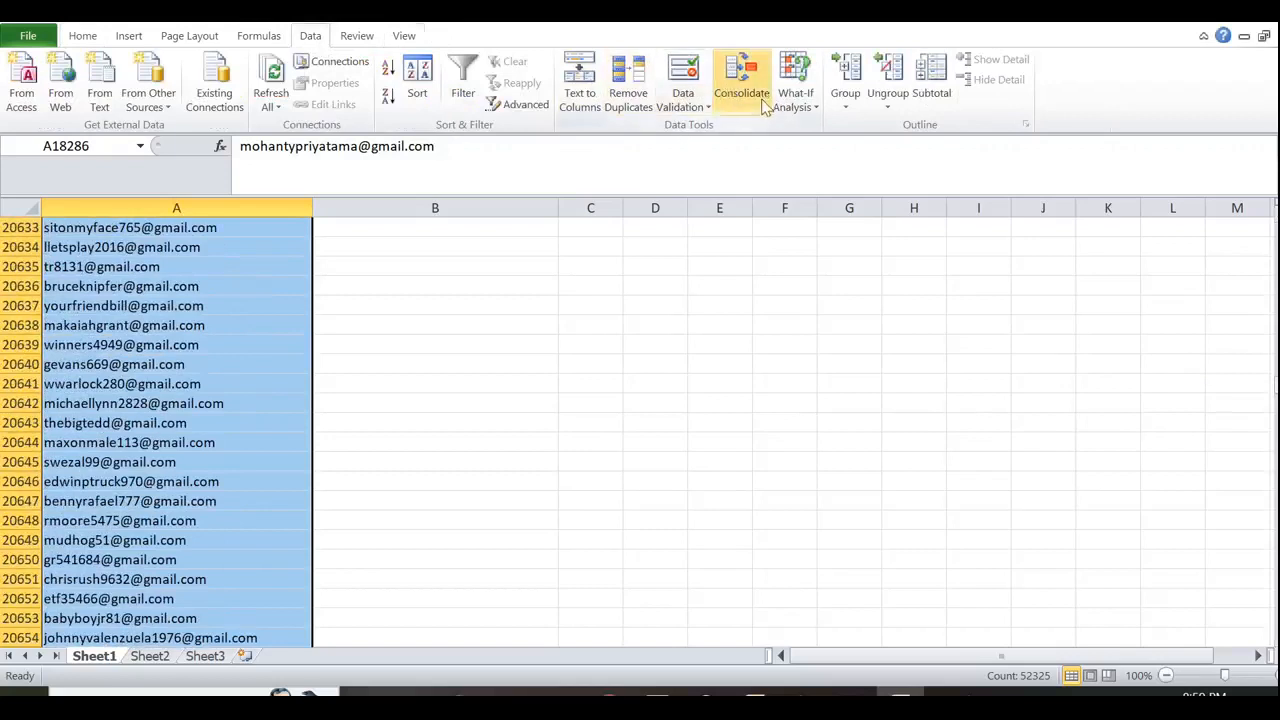
click(630, 97)
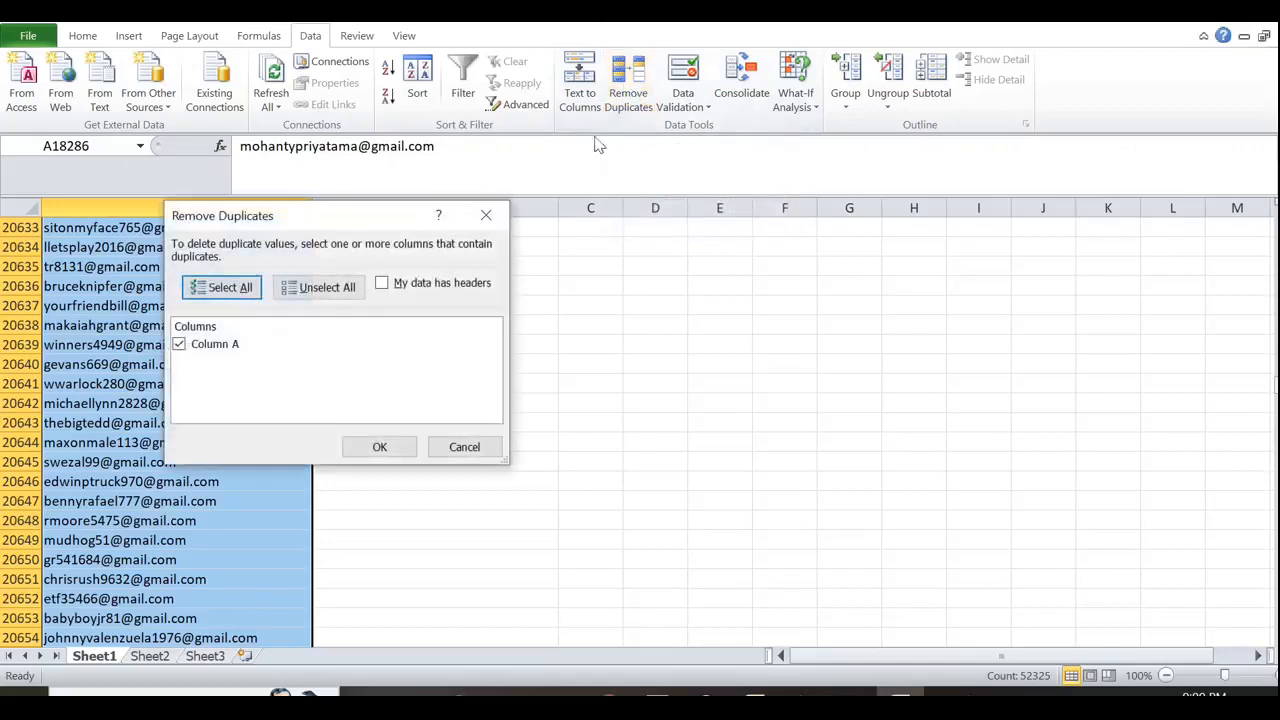
click(217, 292)
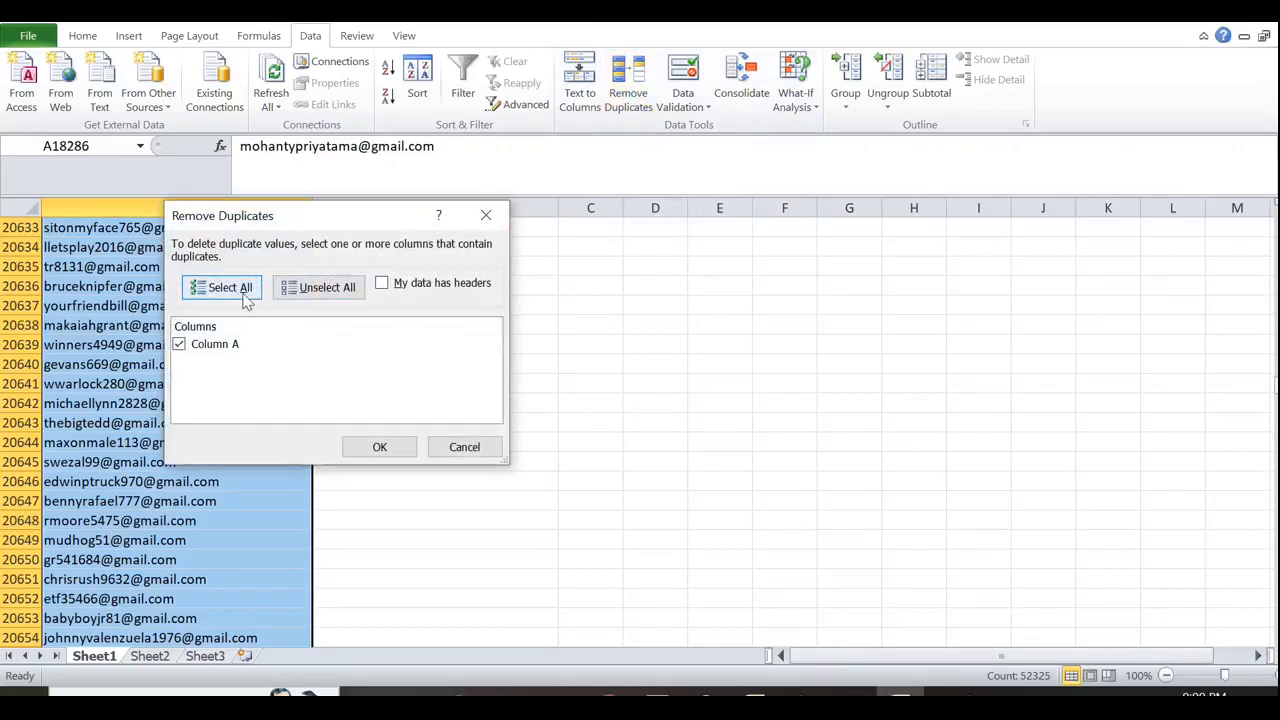
click(387, 451)
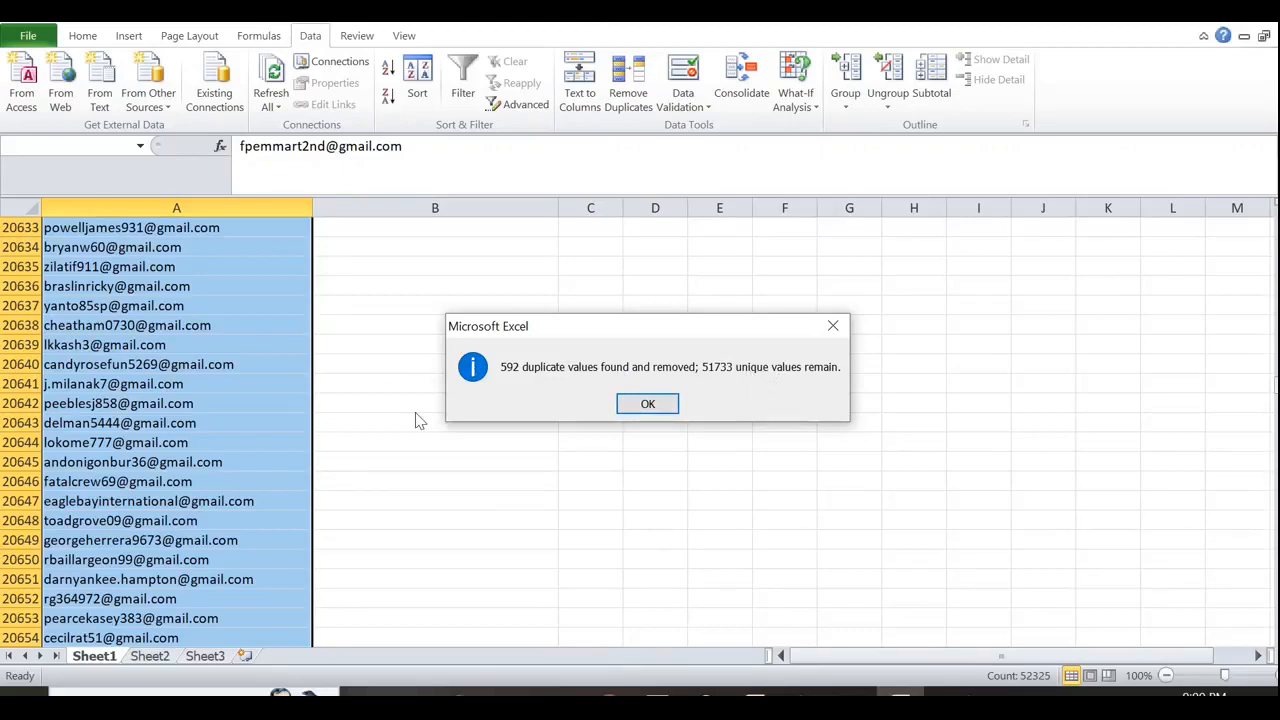
click(636, 406)
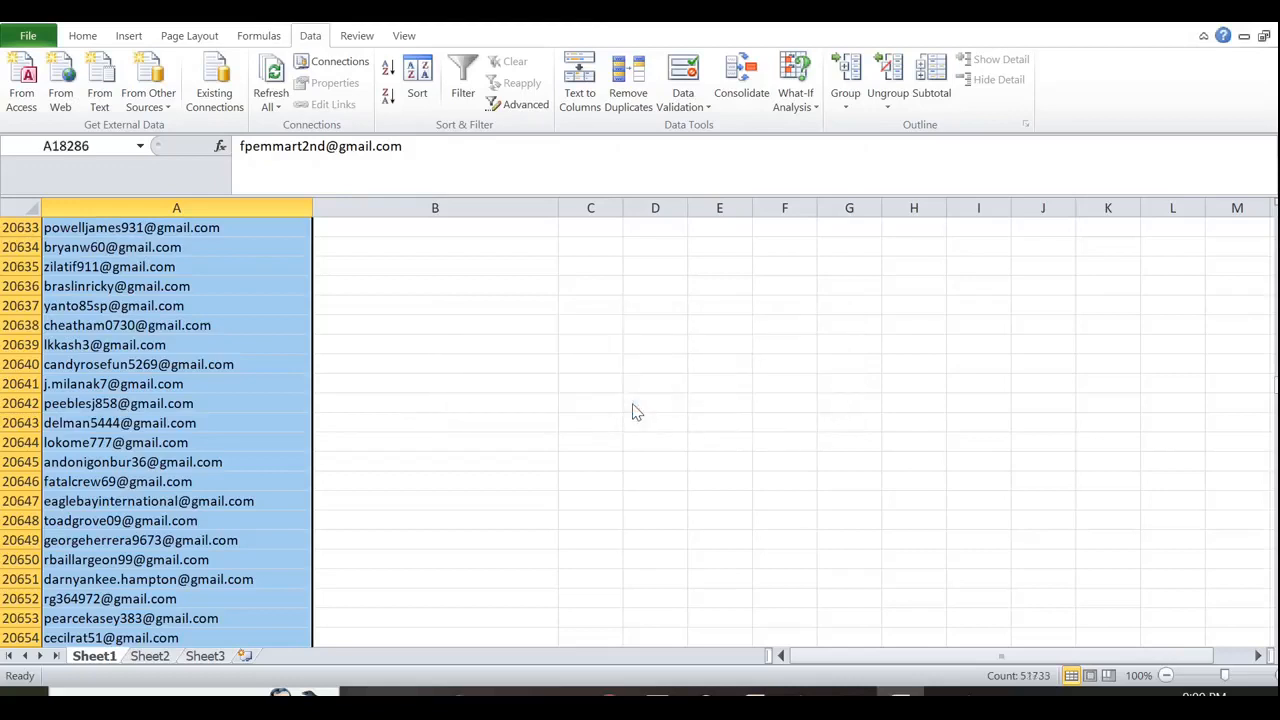